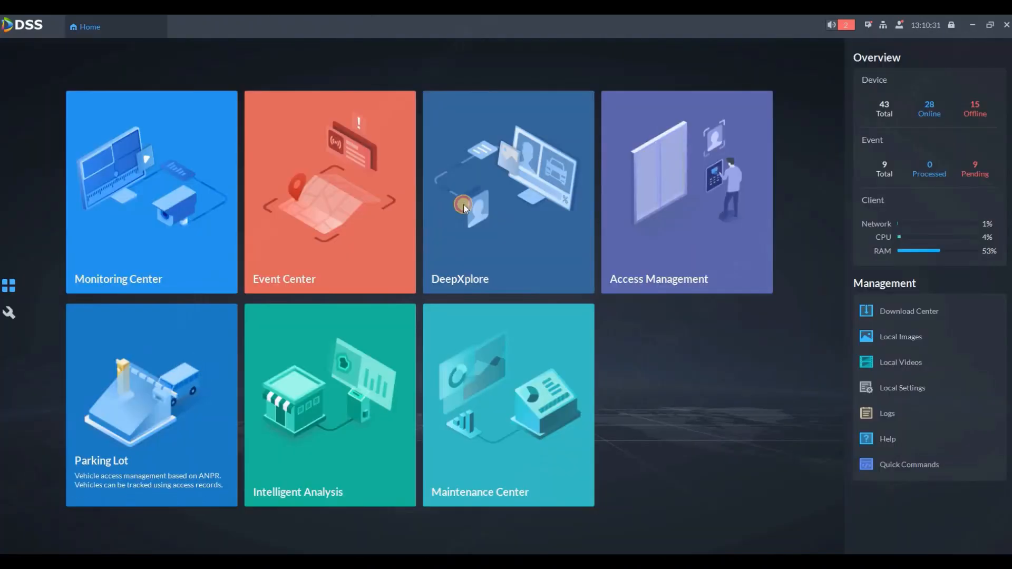
Search today's POS transactions in DeepXplore for POS info 2023 and open the second record in the results
left_click(461, 206)
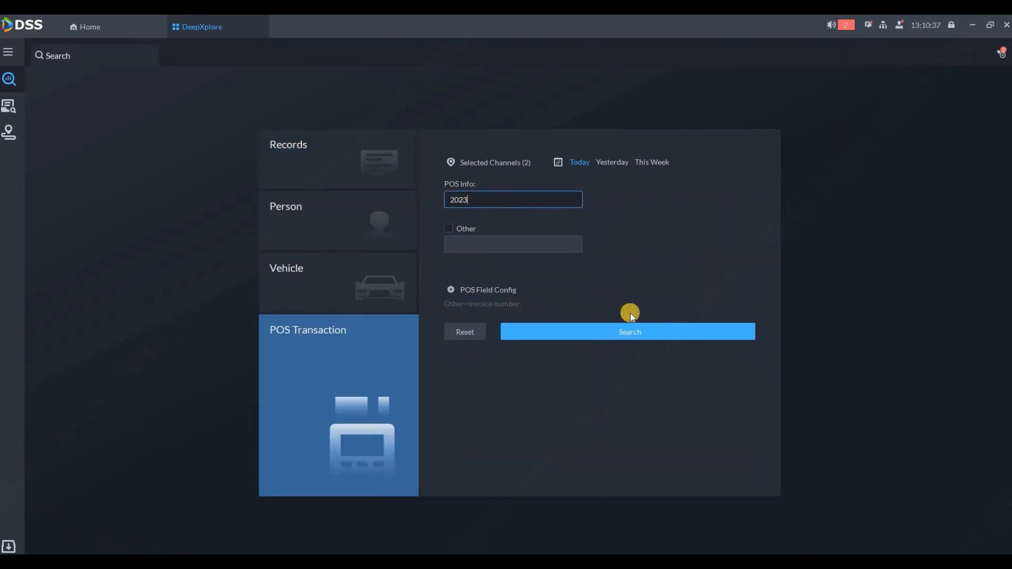
left_click(628, 338)
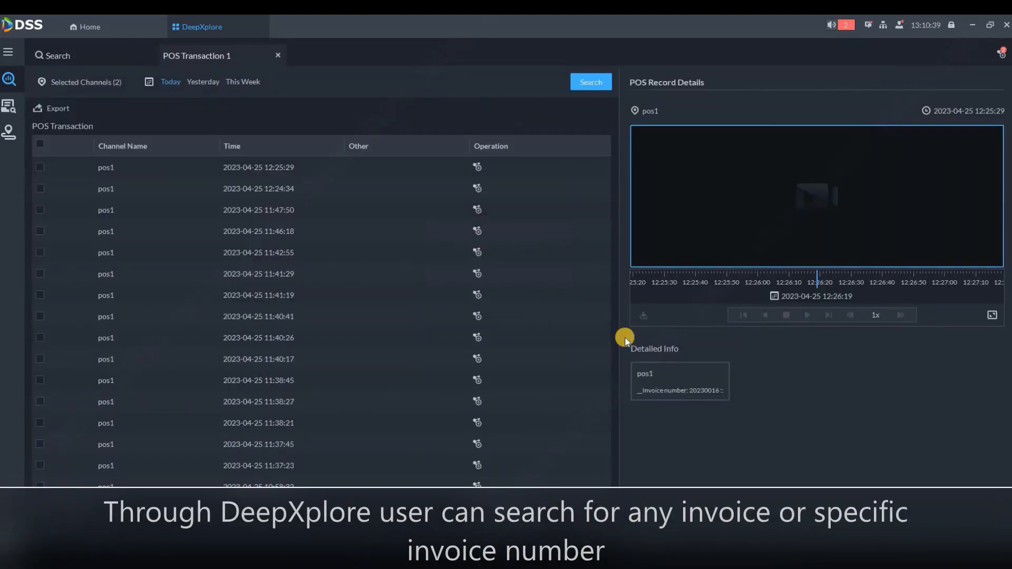
left_click(275, 190)
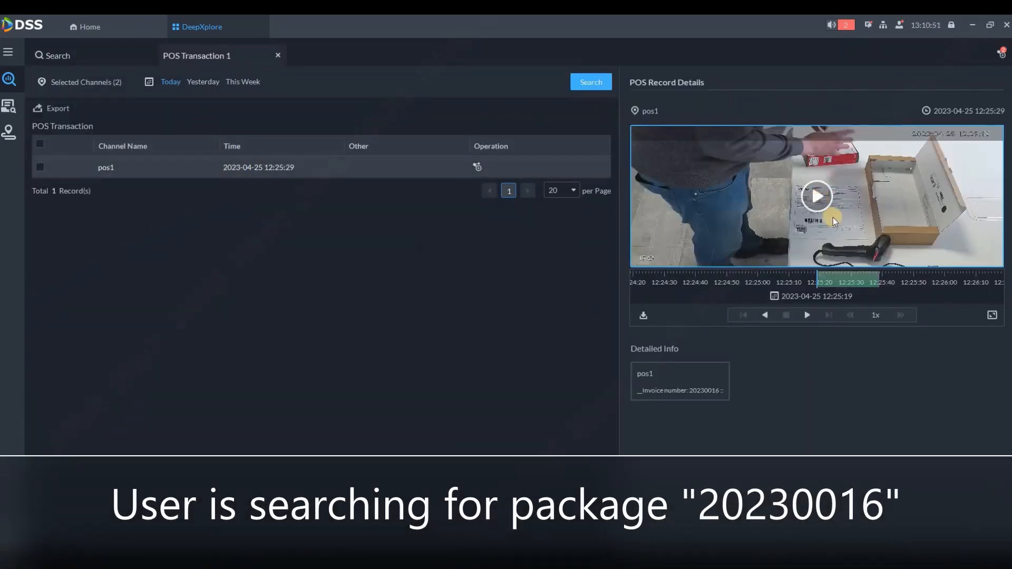
Show the 12:25:29 POS record's video full screen and examine the barcode on the invoice up close
left_click(992, 315)
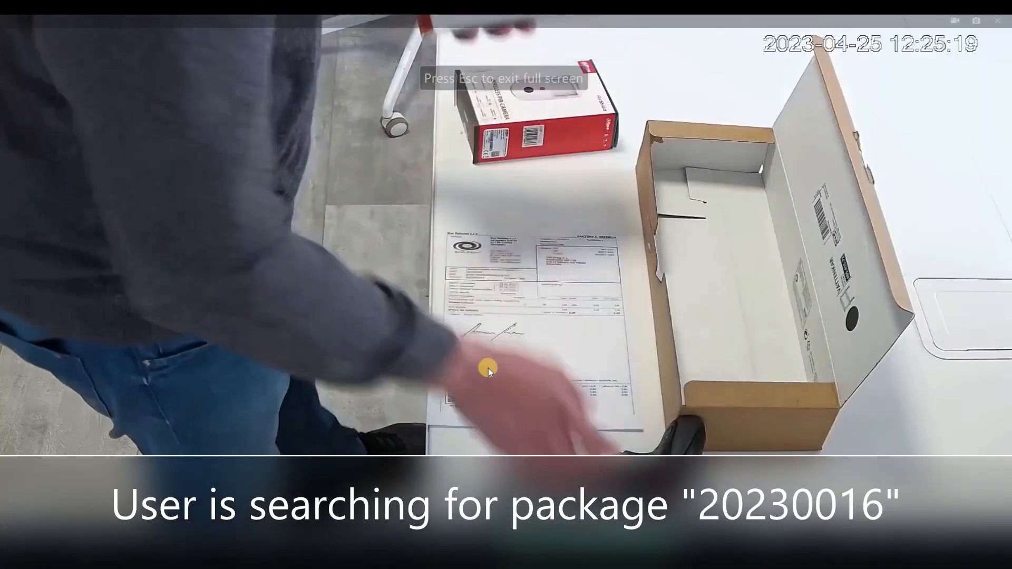
scroll(488, 368, "up", 5)
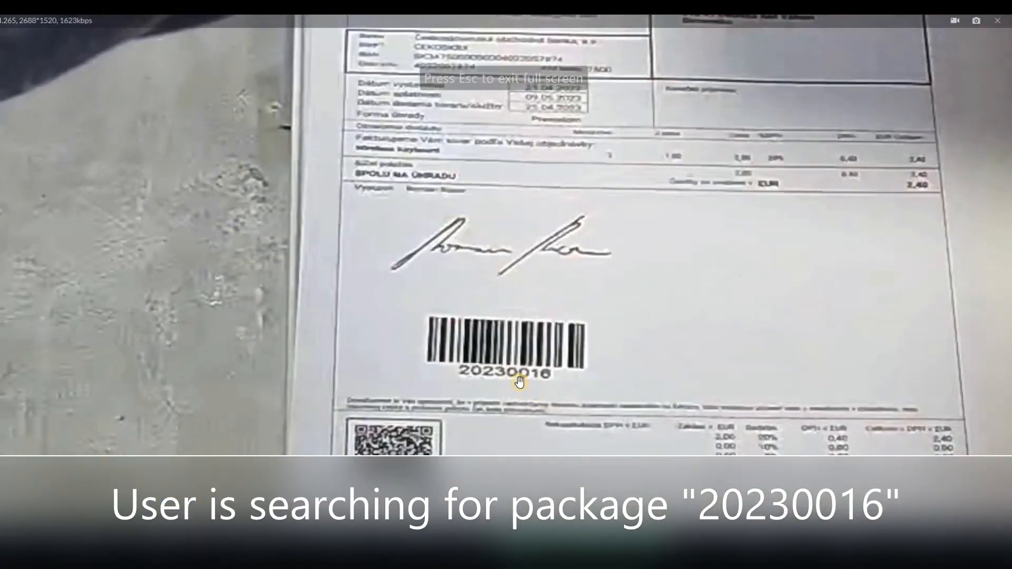
scroll(513, 383, "down", 5)
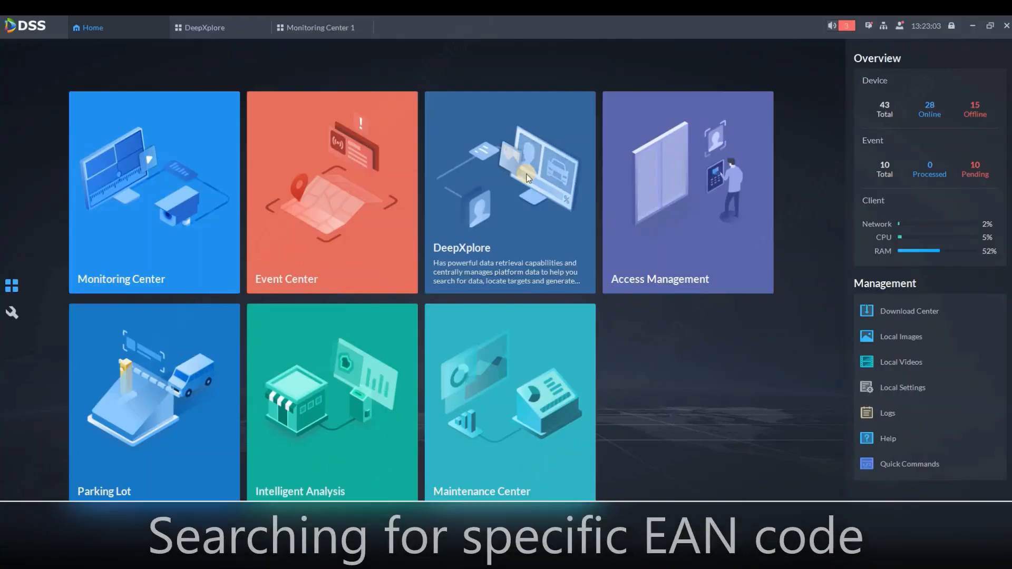
Search DeepXplore's POS transactions from today for 948510 and show the matching record's video full screen
left_click(499, 200)
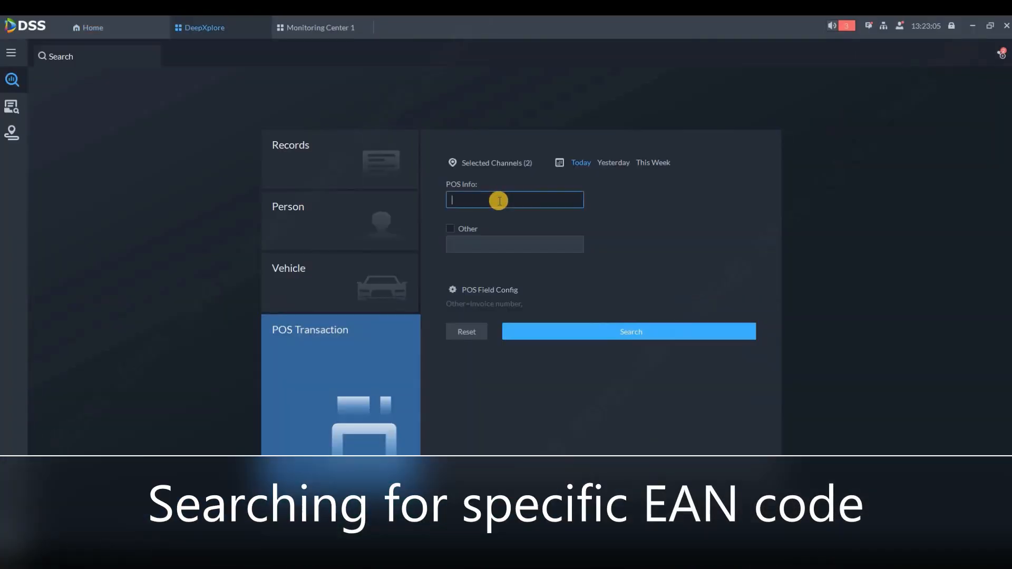
left_click(499, 200)
type("948010")
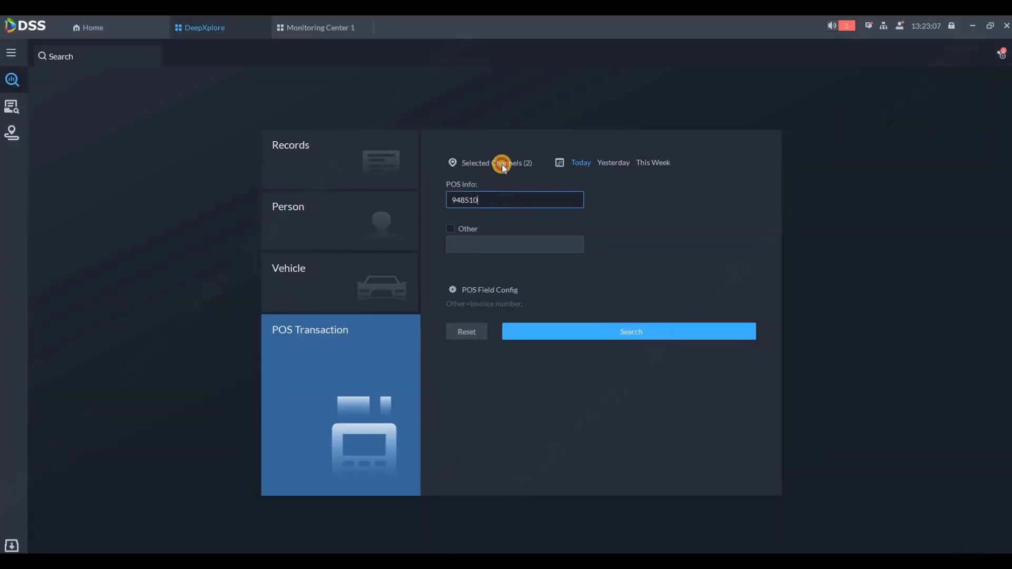
left_click(502, 165)
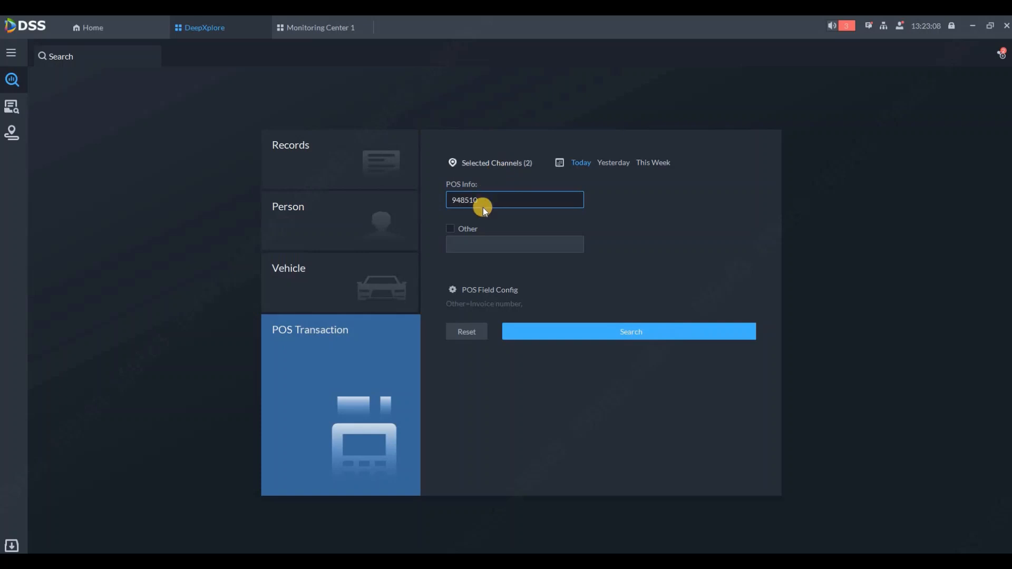
left_click(634, 206)
left_click(635, 334)
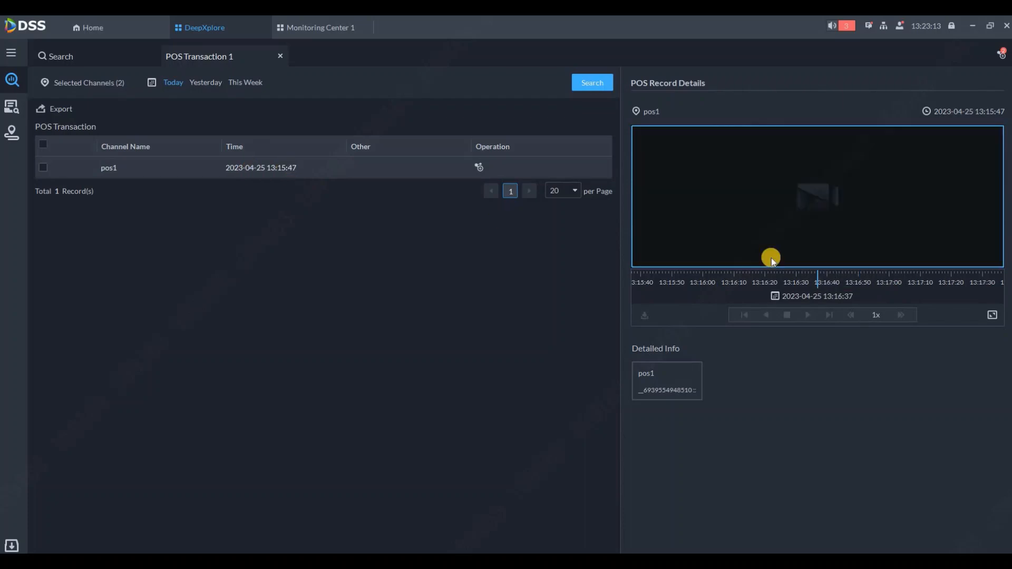
left_click(994, 317)
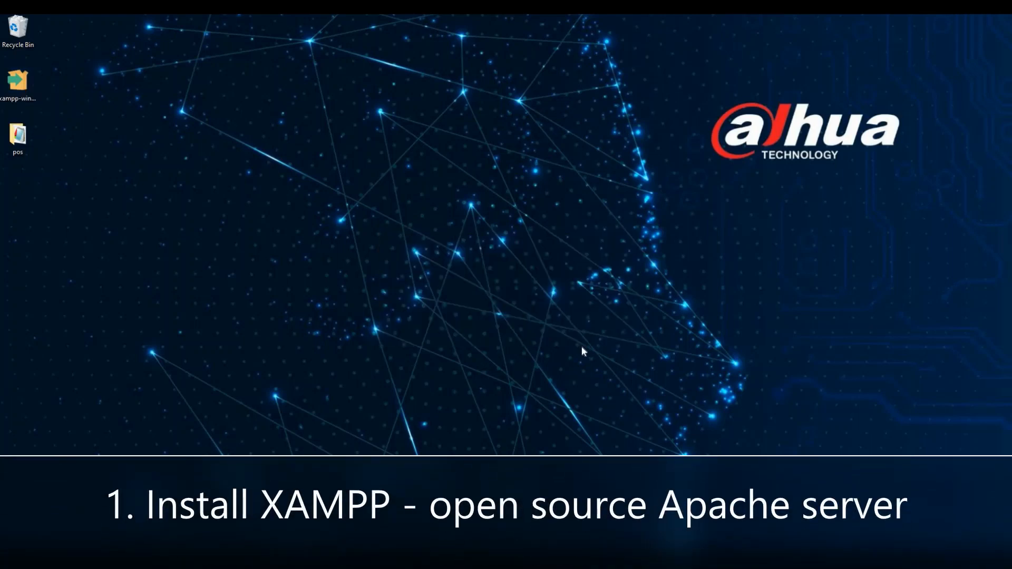
Install XAMPP with the default components and English as the language, and start its Control Panel on completion
left_click(572, 383)
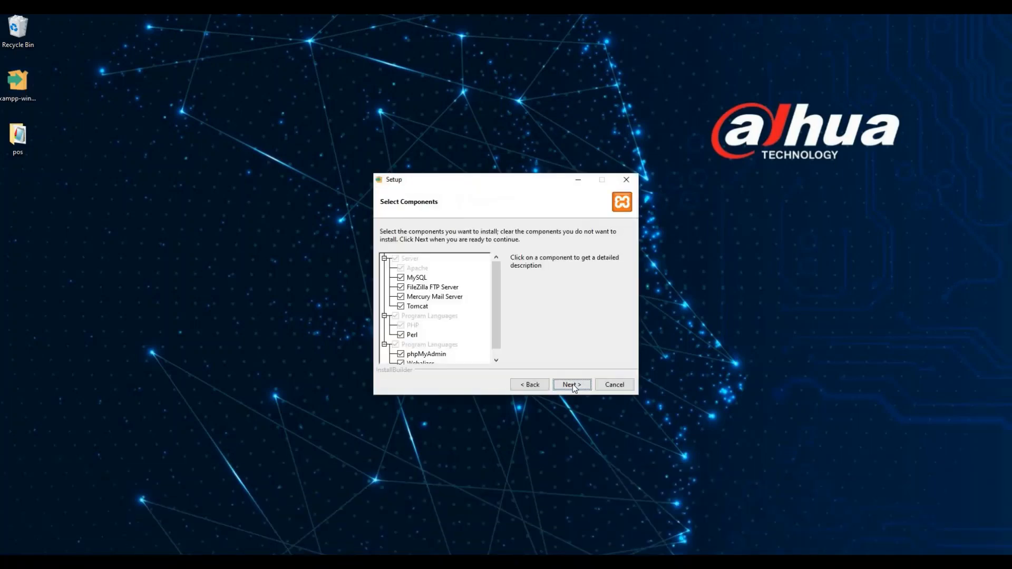
left_click(573, 383)
left_click(573, 384)
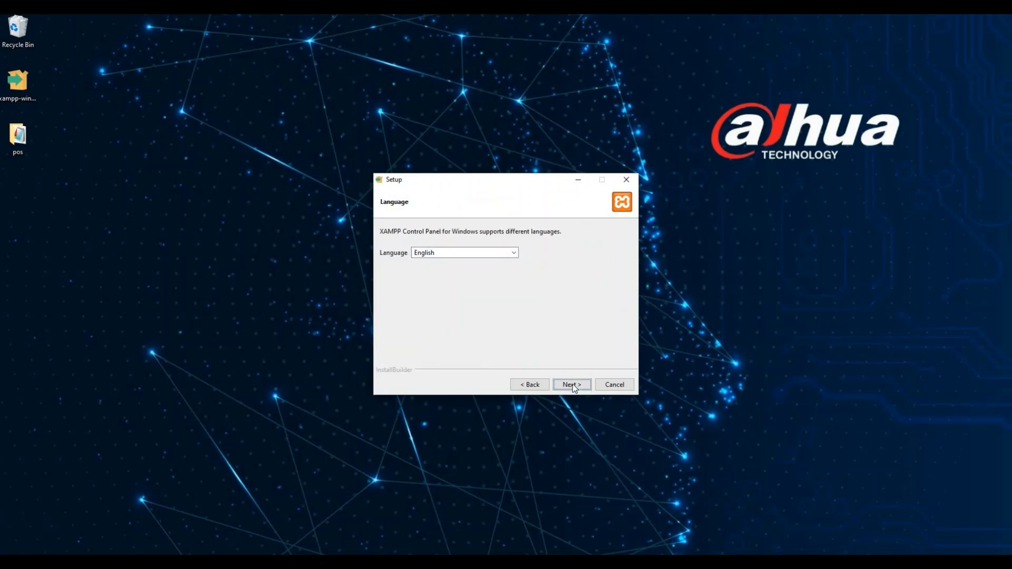
left_click(572, 383)
left_click(572, 384)
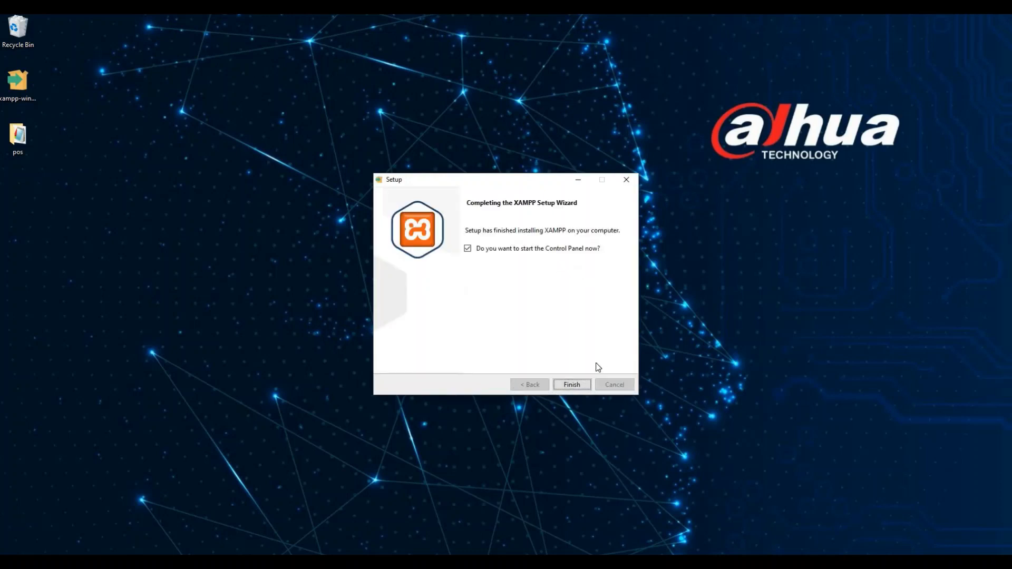
left_click(575, 385)
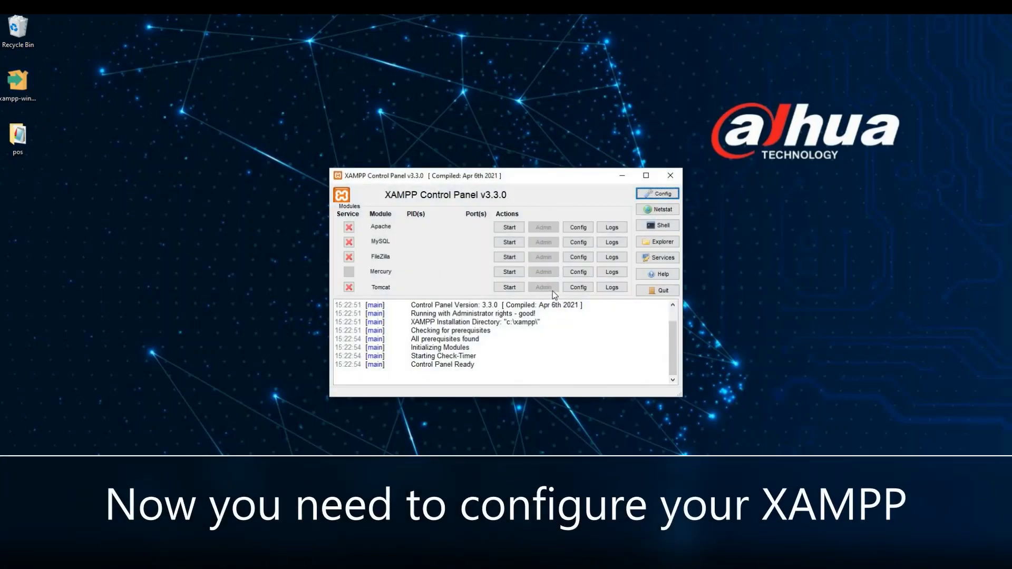
Open Apache's php.ini, find "socket" and enable the sockets extension by removing the semicolon before extension=sockets
left_click(579, 227)
left_click(620, 272)
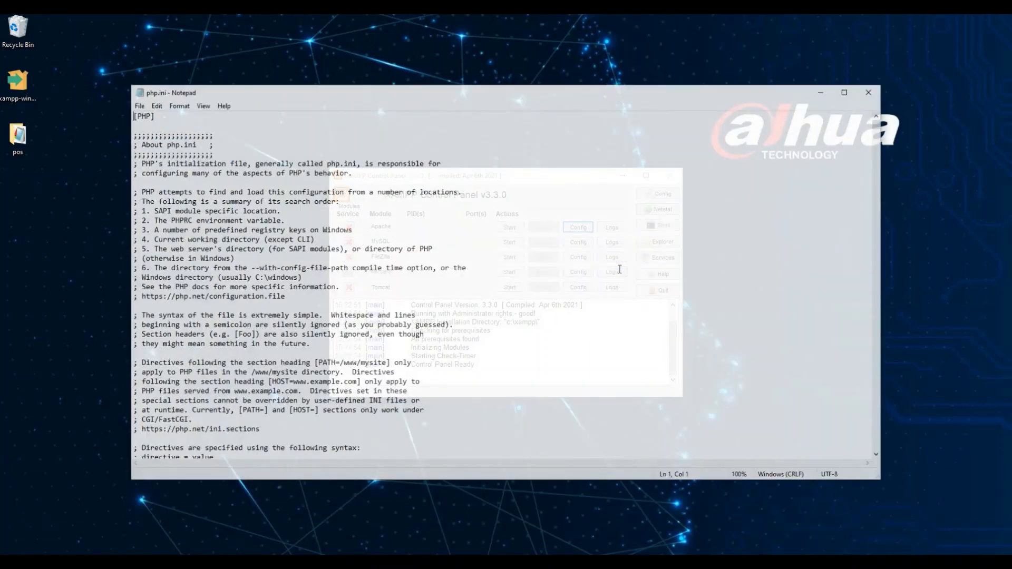
key("ctrl+f")
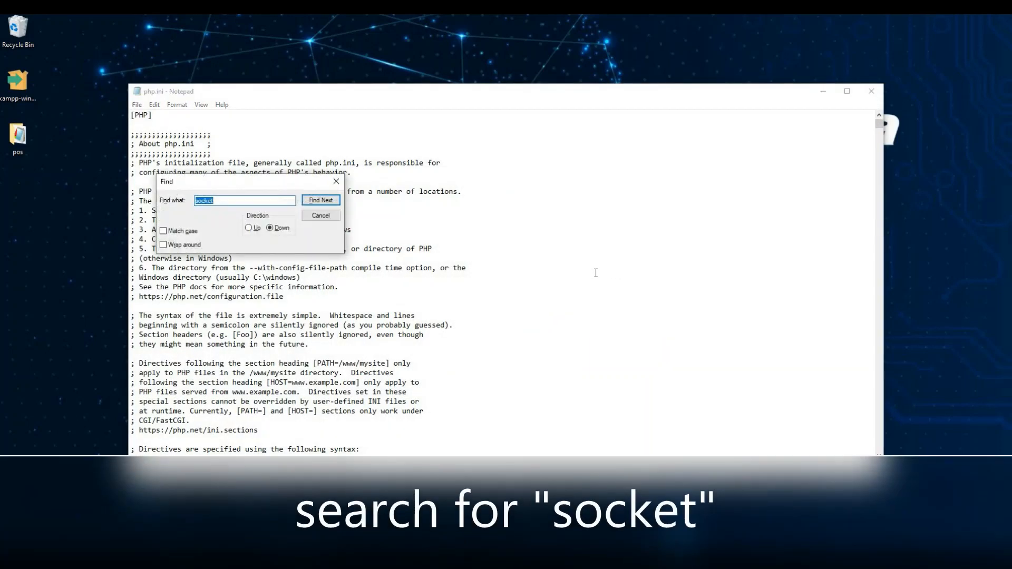
key("Return")
key("Return")
key("Return")
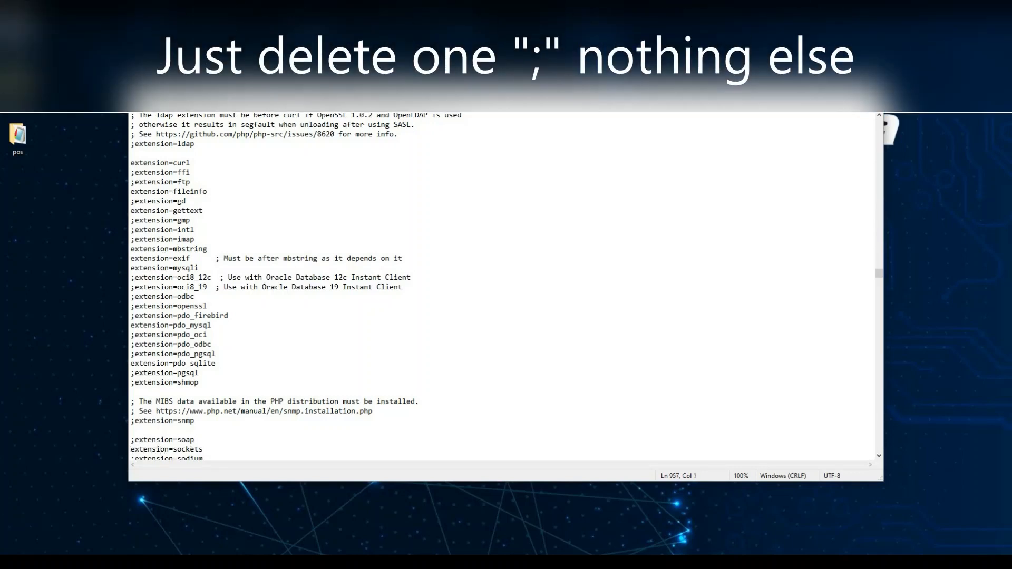
left_click(152, 152)
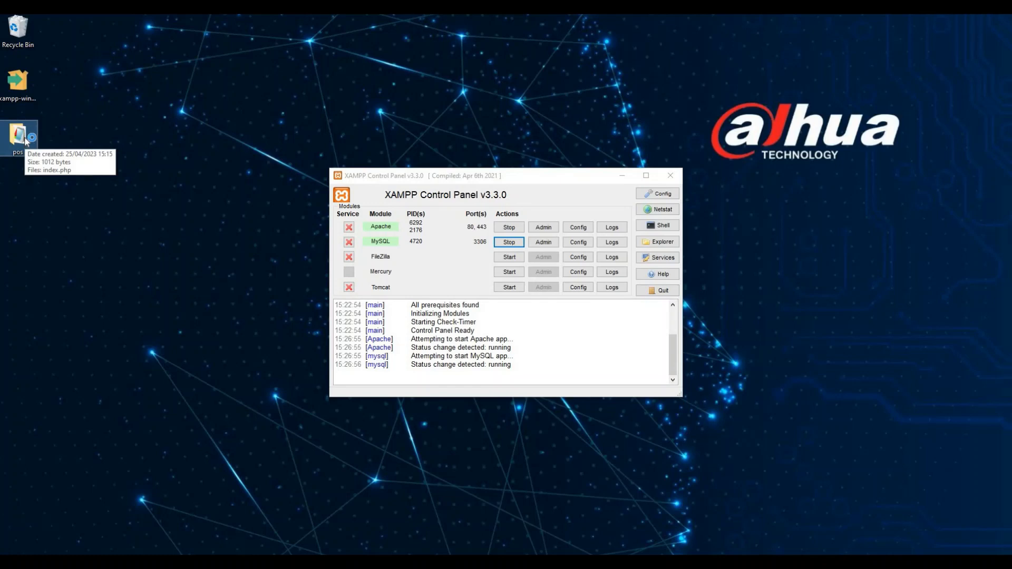
Permanently delete all files and folders inside C:\xampp\htdocs
key("super+e")
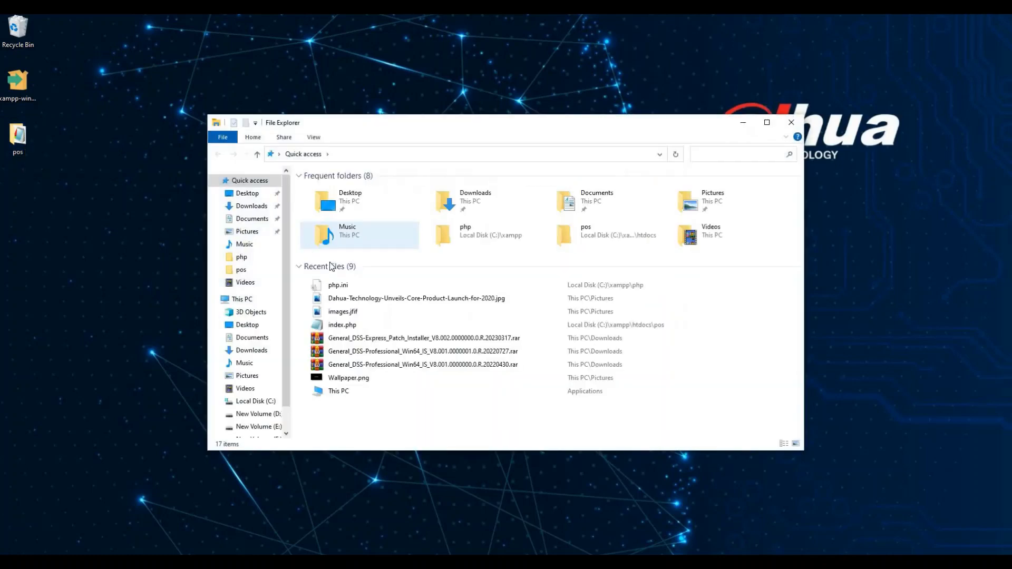
left_click(244, 301)
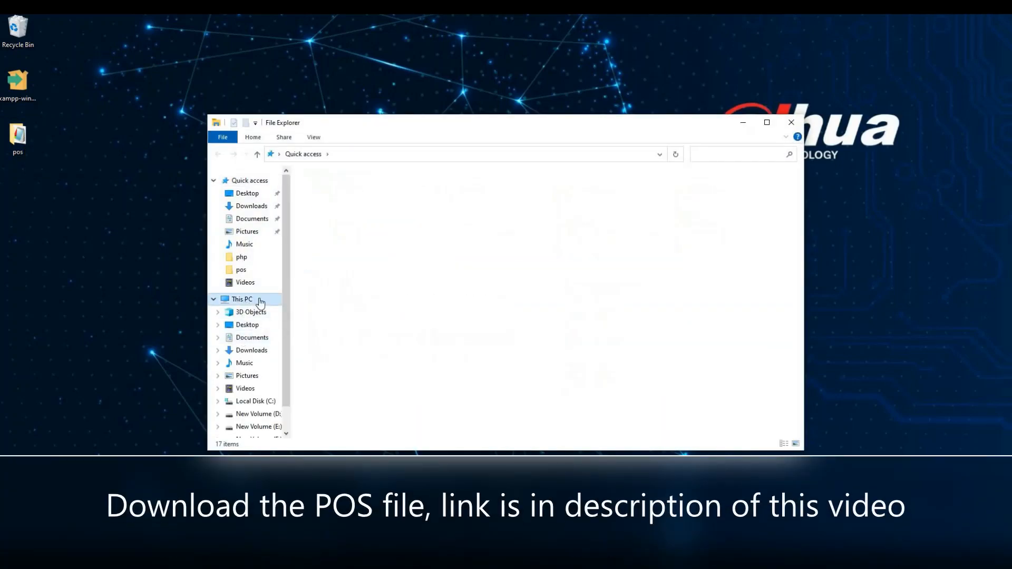
double_click(348, 297)
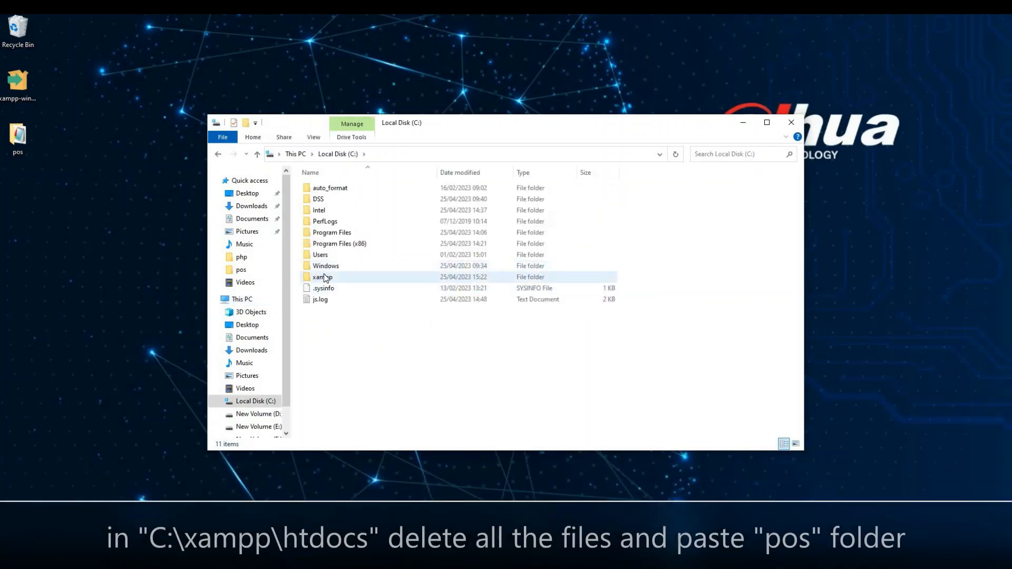
double_click(324, 278)
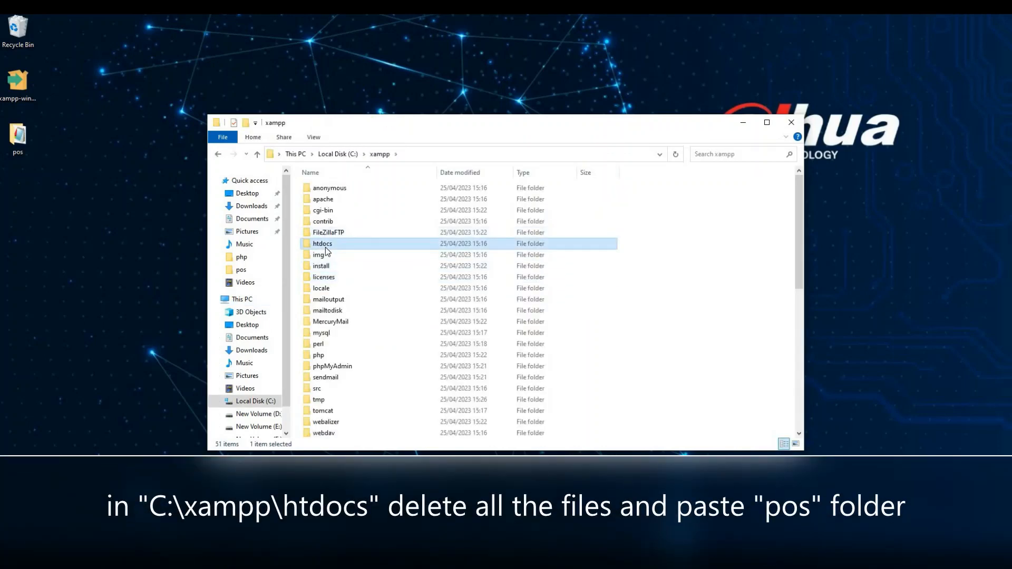
double_click(324, 245)
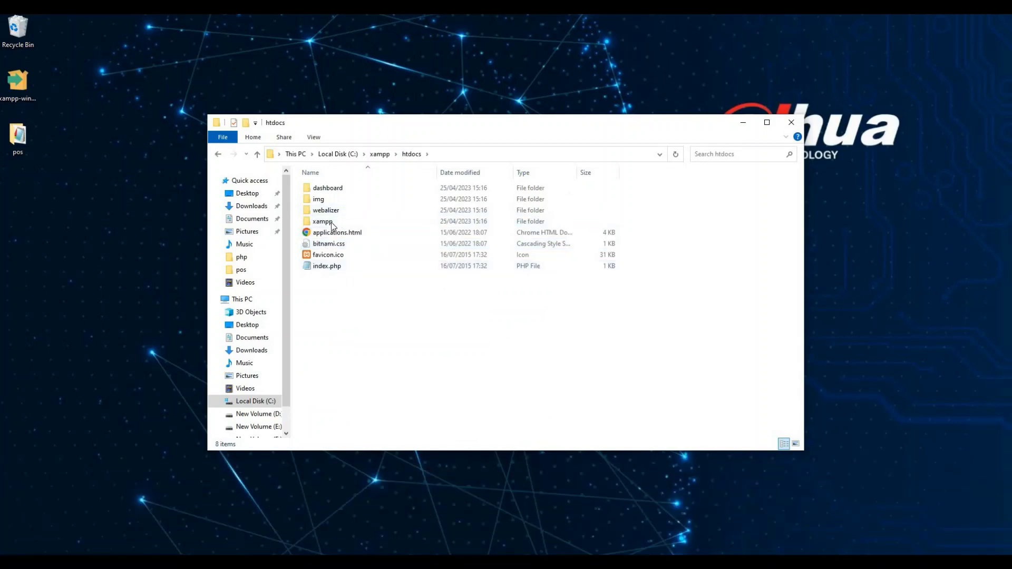
left_click_drag(365, 301, 301, 184)
key("shift+Delete")
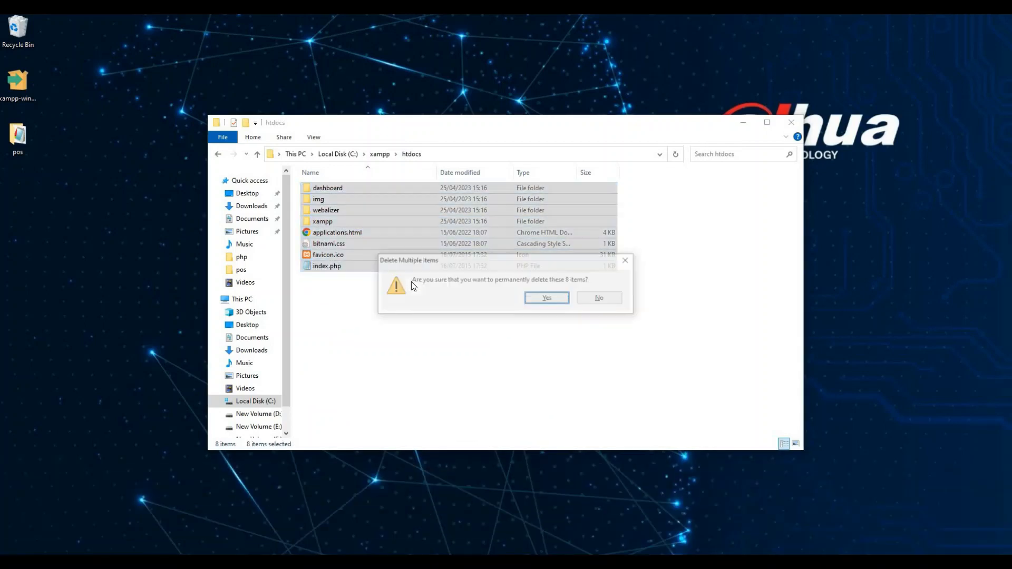
key("Return")
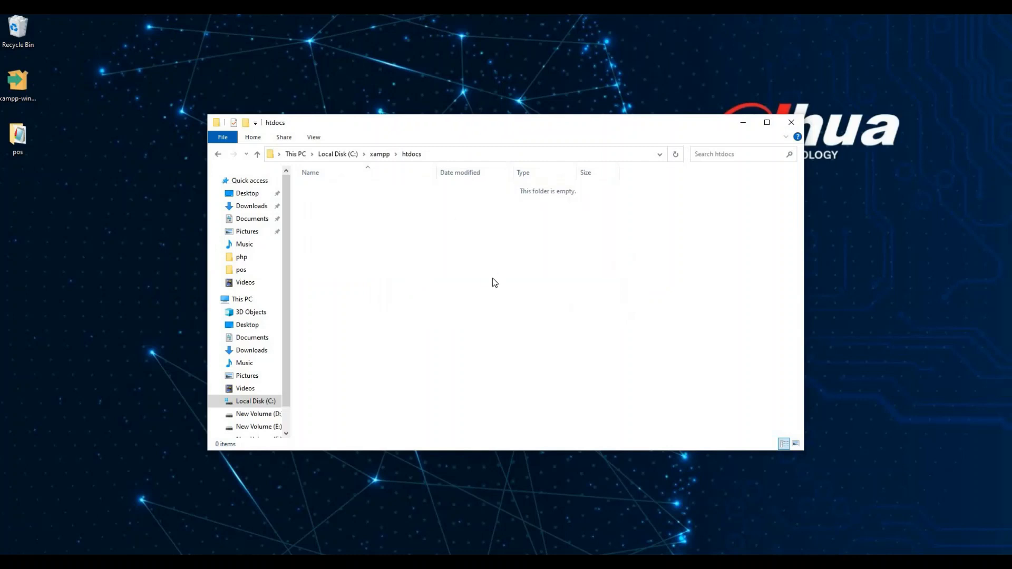
Paste the pos folder into htdocs and open its index.php for editing in Notepad
key("ctrl+v")
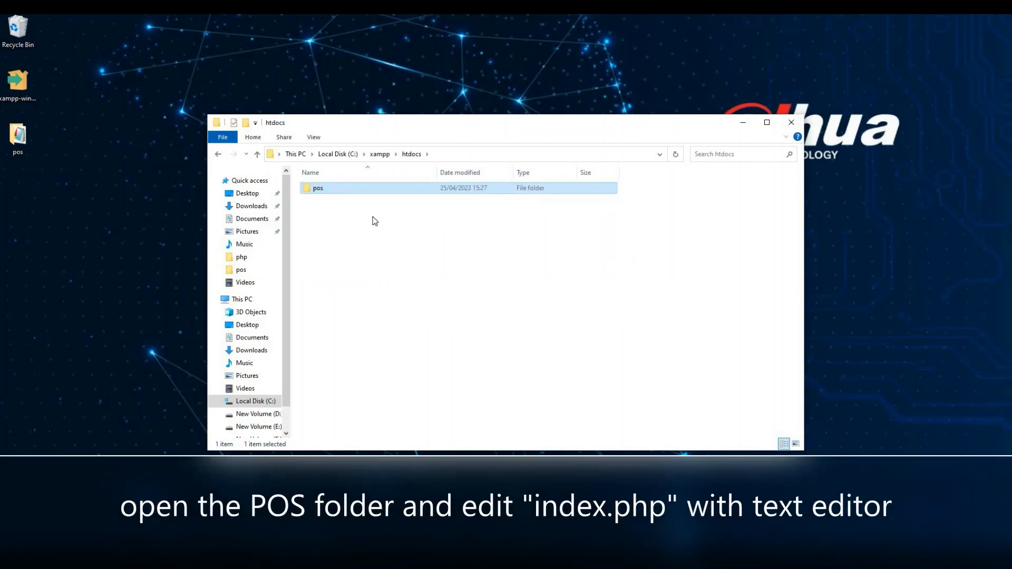
double_click(340, 196)
right_click(330, 192)
left_click(368, 211)
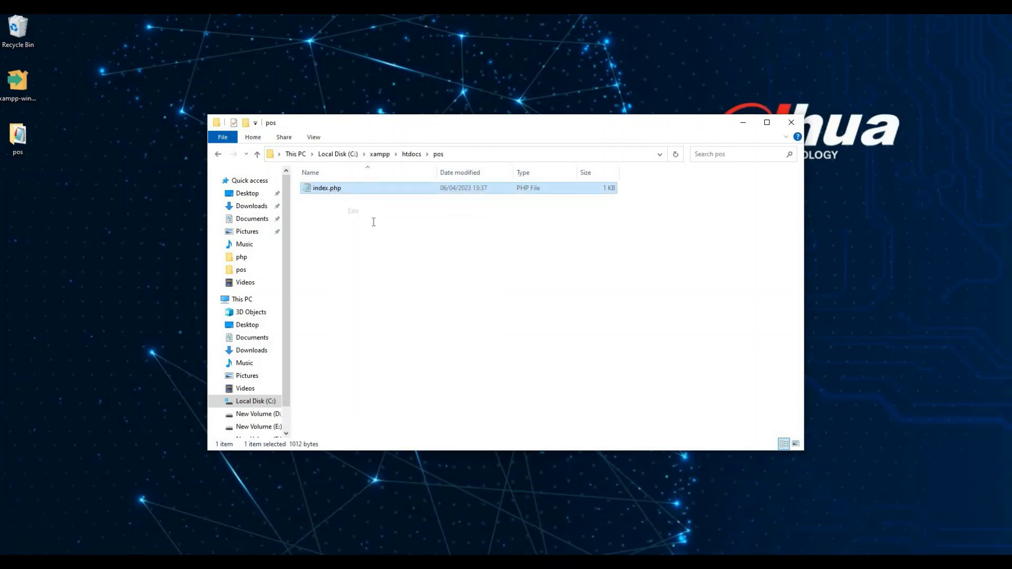
Check the server IP address and port in index.php's socket_connect line, and close the file and the pos folder
scroll(380, 294, "down", 1)
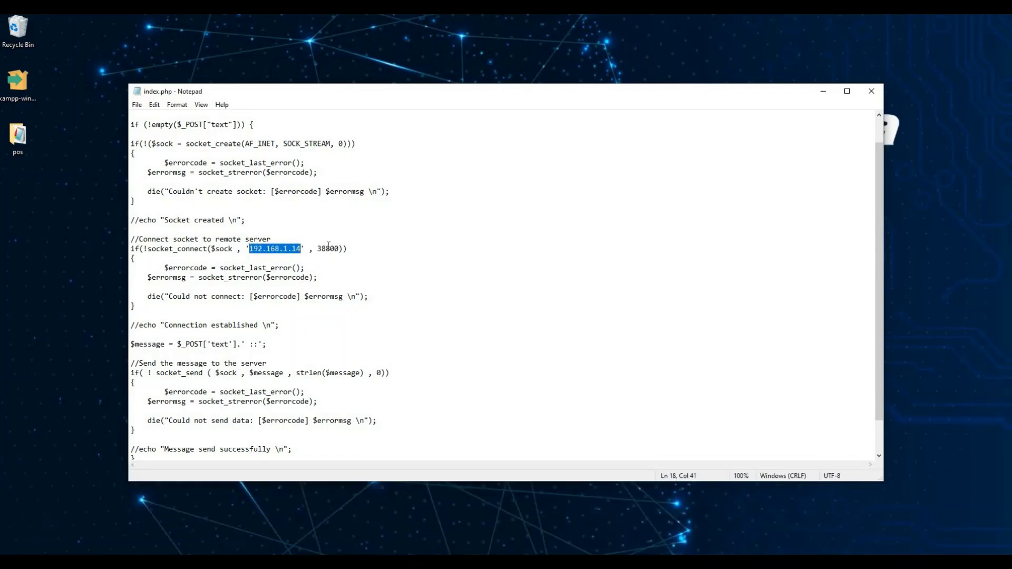
left_click_drag(317, 247, 339, 246)
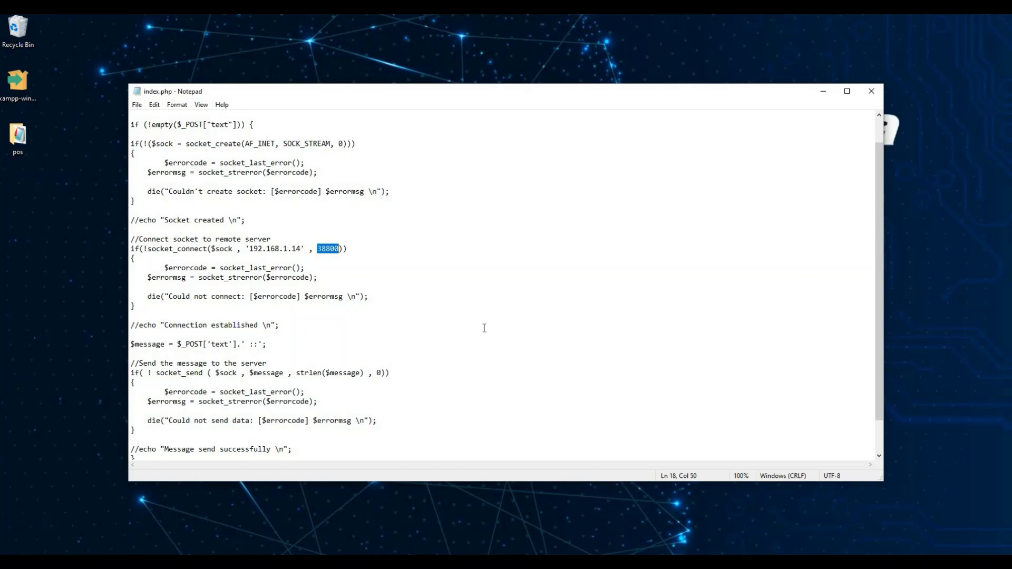
left_click(871, 91)
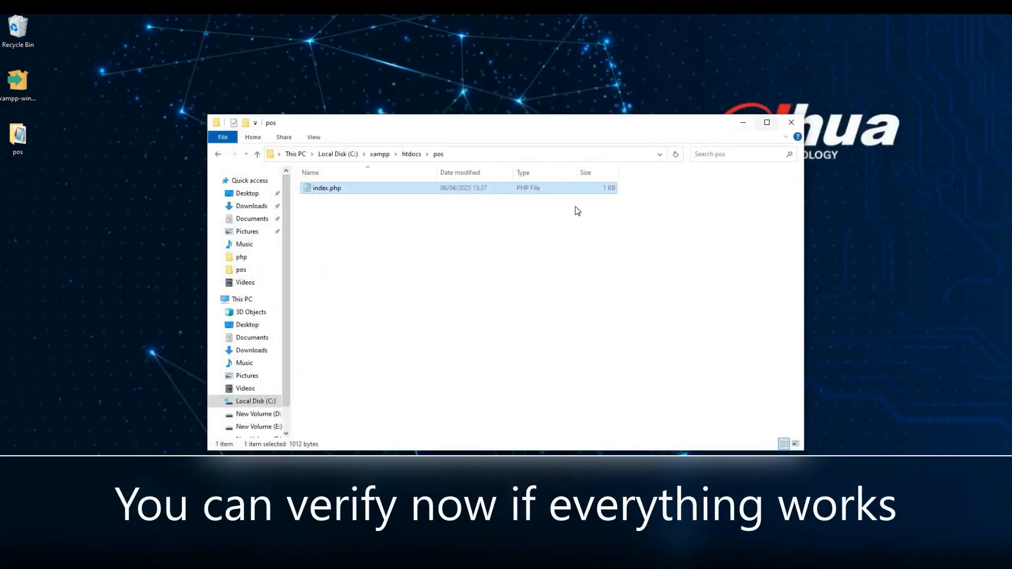
left_click(789, 123)
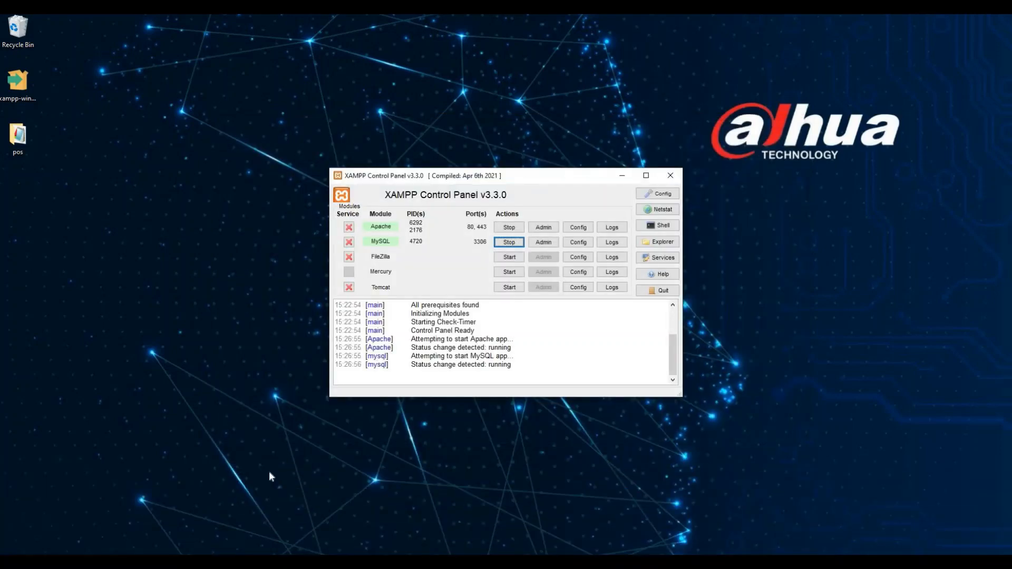
Open localhost in Chrome to verify that the XAMPP web server works
left_click(161, 562)
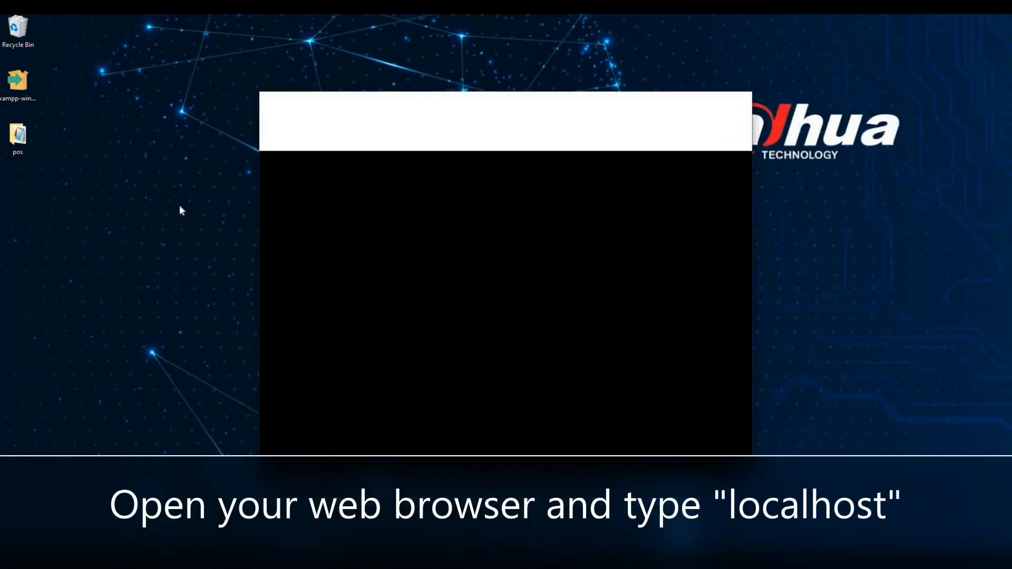
type("localhost")
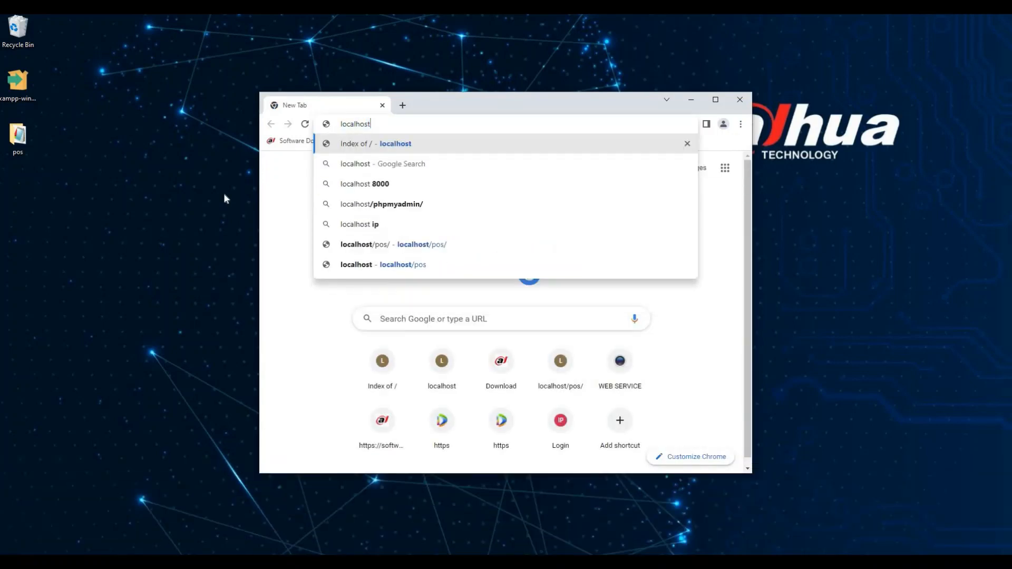
key("Return")
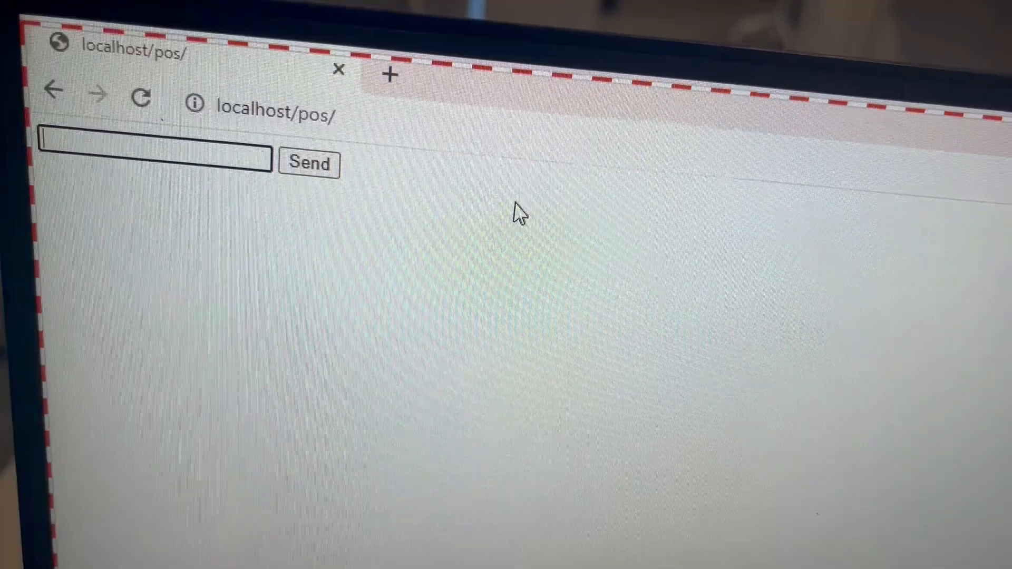
type("6939554991578")
key("Return")
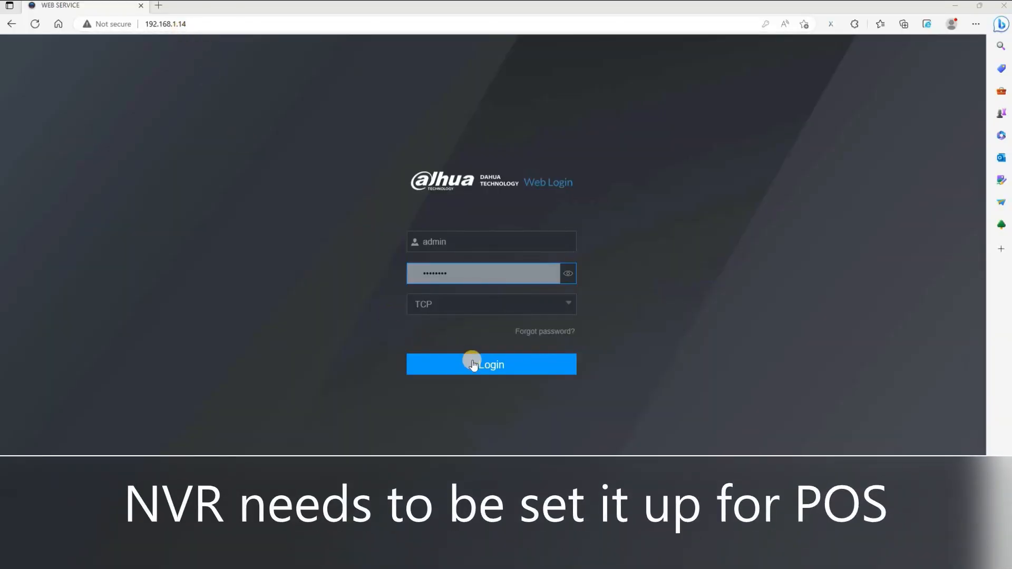
Switch to the NVR web interface at 192.168.1.14, log in as admin, and open the POS settings for pos1
left_click(474, 364)
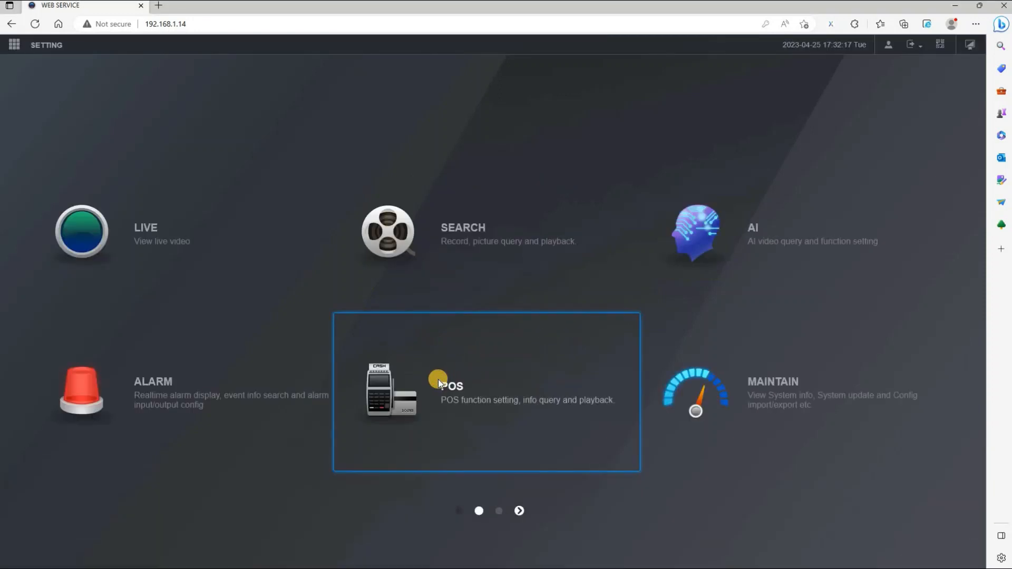
left_click(438, 378)
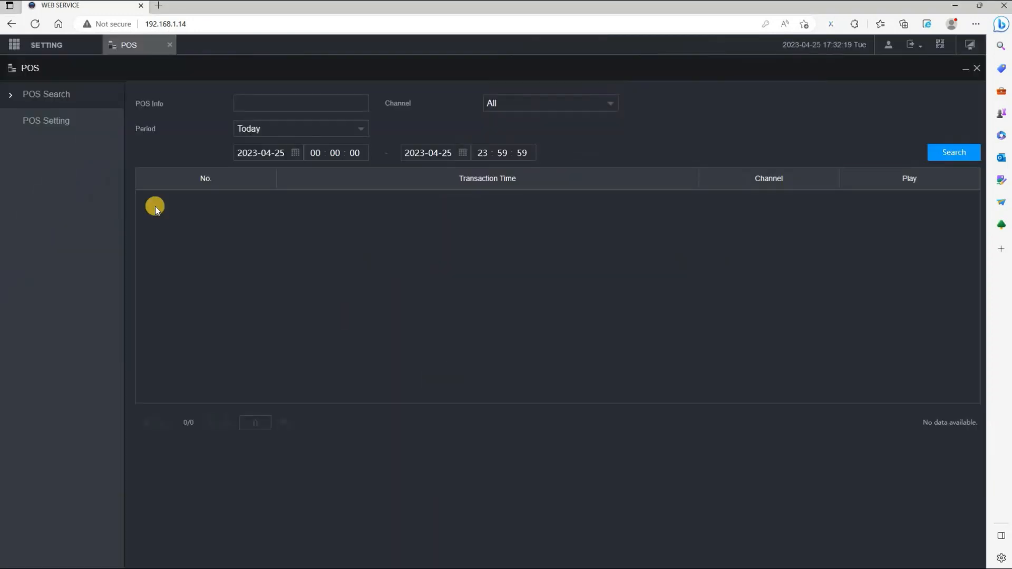
left_click(61, 121)
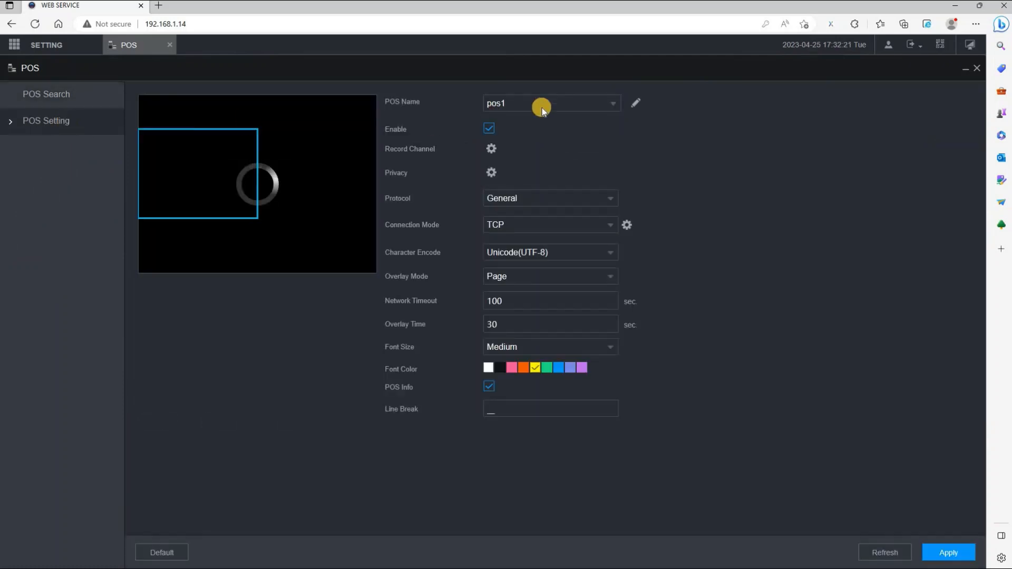
left_click(611, 103)
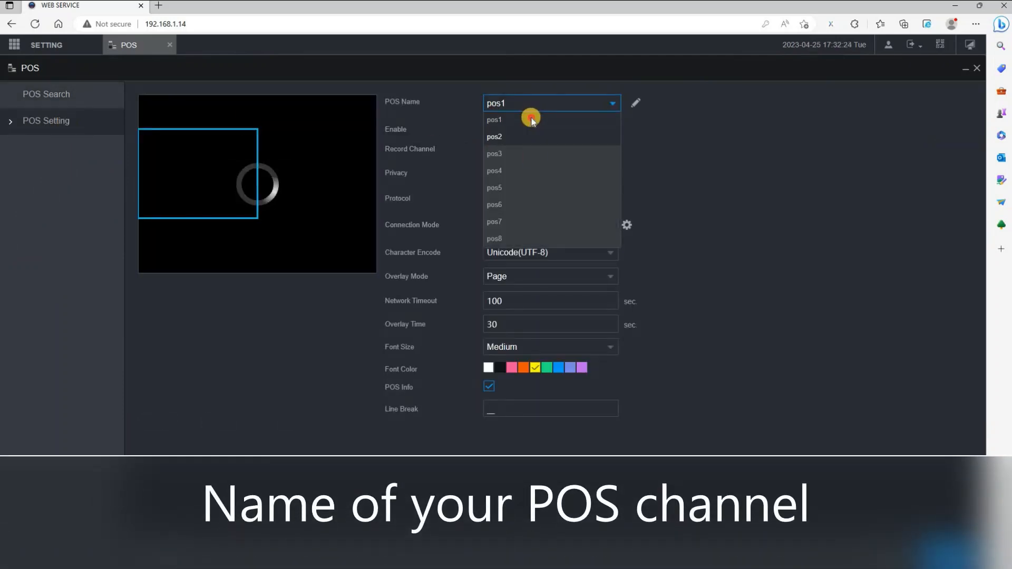
left_click(527, 120)
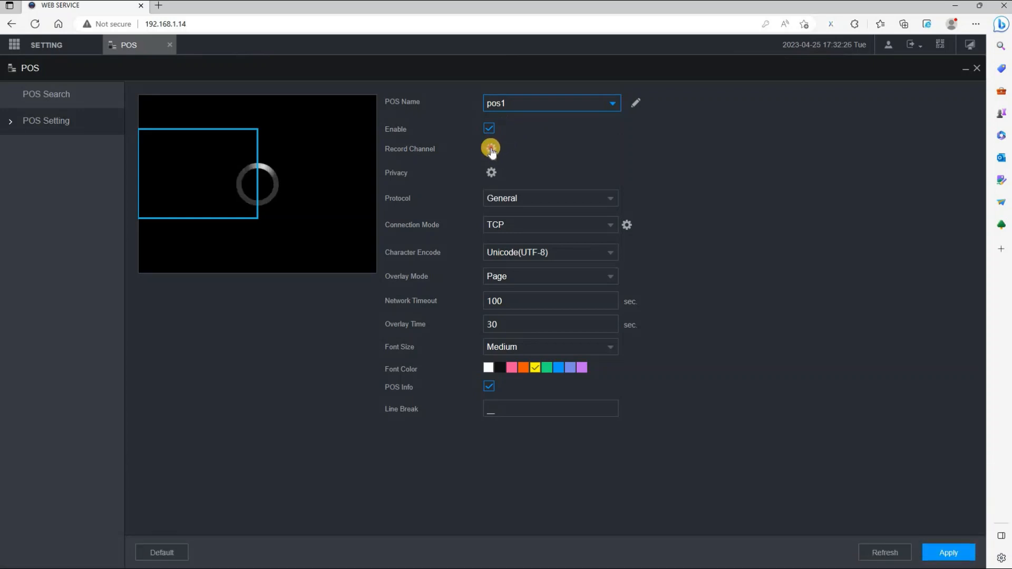
Confirm camera channel 7 as pos1's record channel and 192.168.1.8 as its source IP, and apply the POS settings
left_click(491, 148)
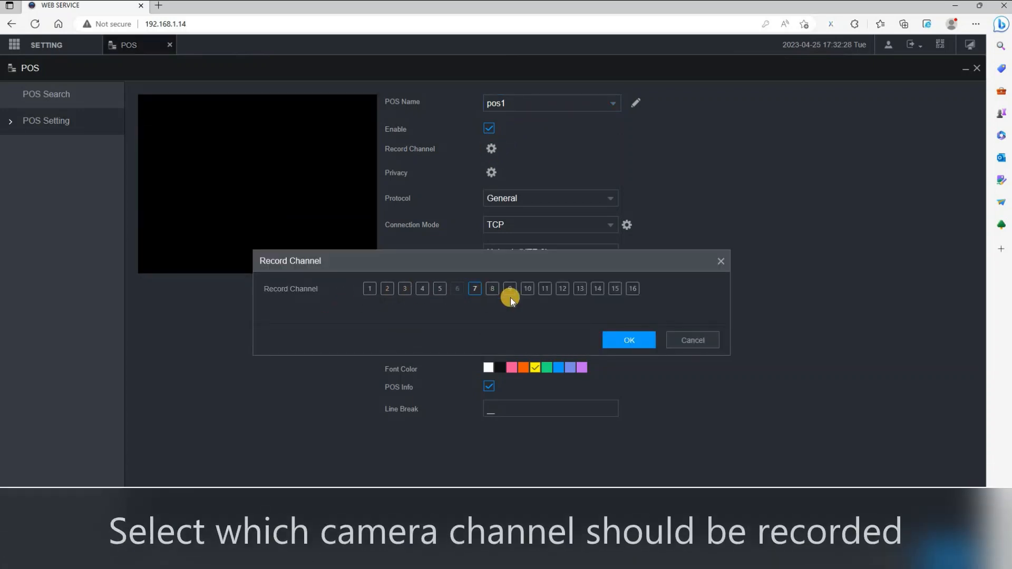
left_click(631, 340)
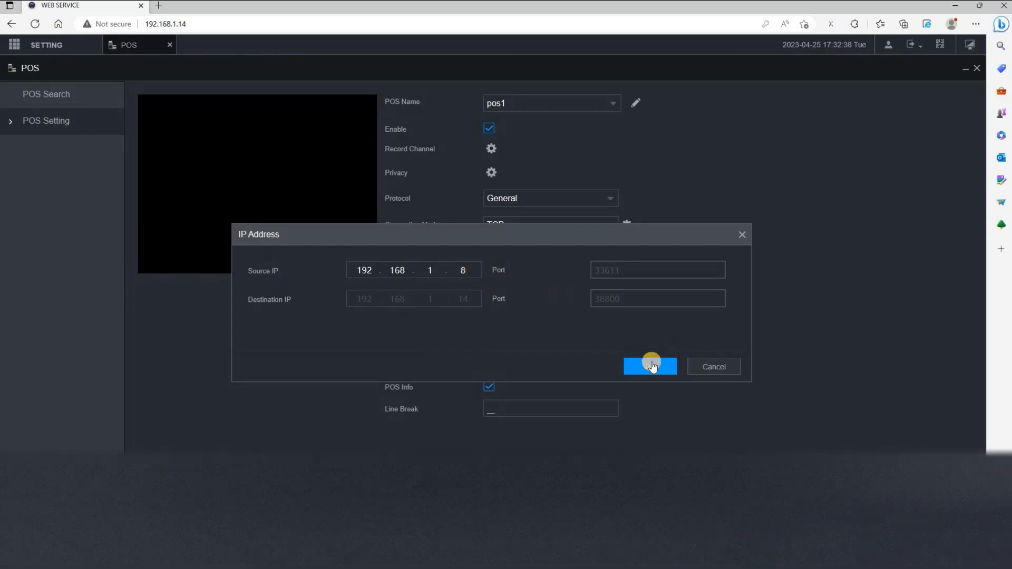
left_click(652, 364)
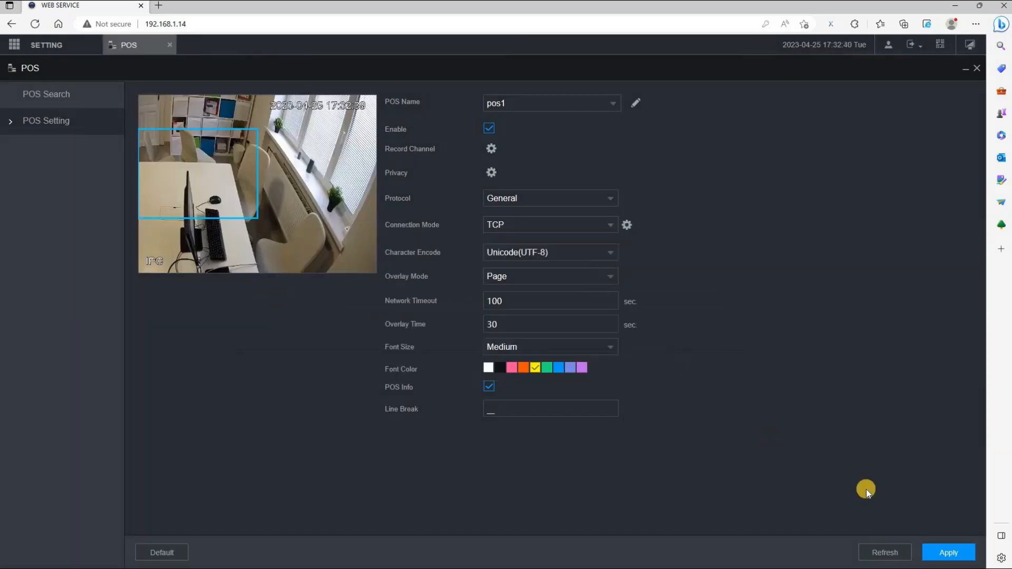
left_click(950, 553)
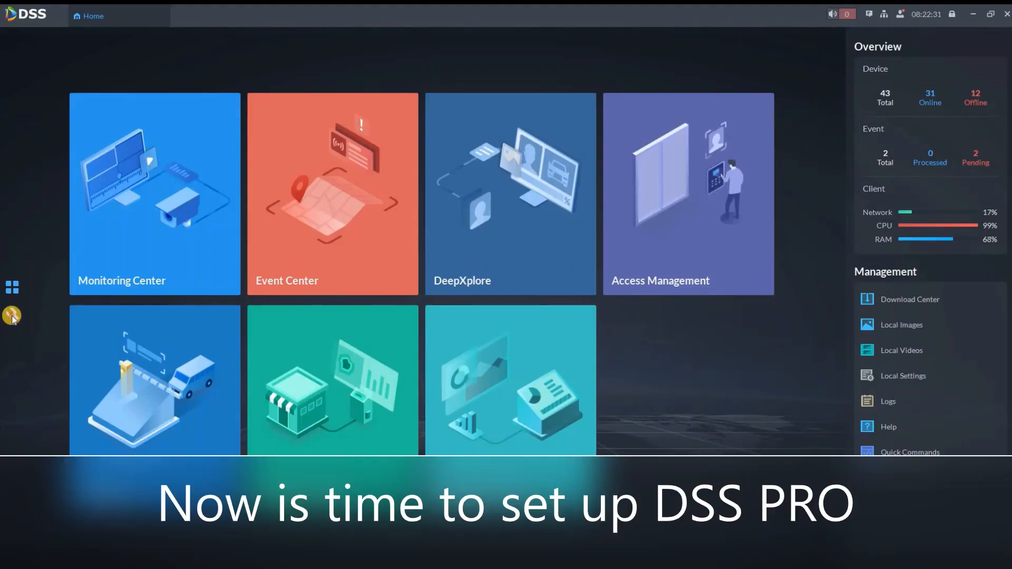
Switch to DSS, set the POS End Sign to "::" in the system parameters, and save it
left_click(11, 316)
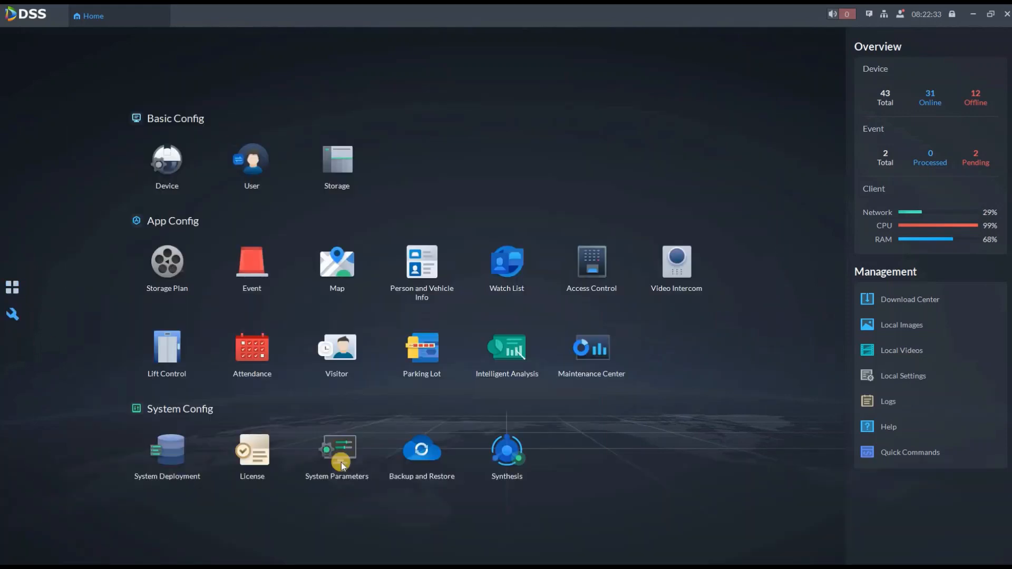
left_click(337, 448)
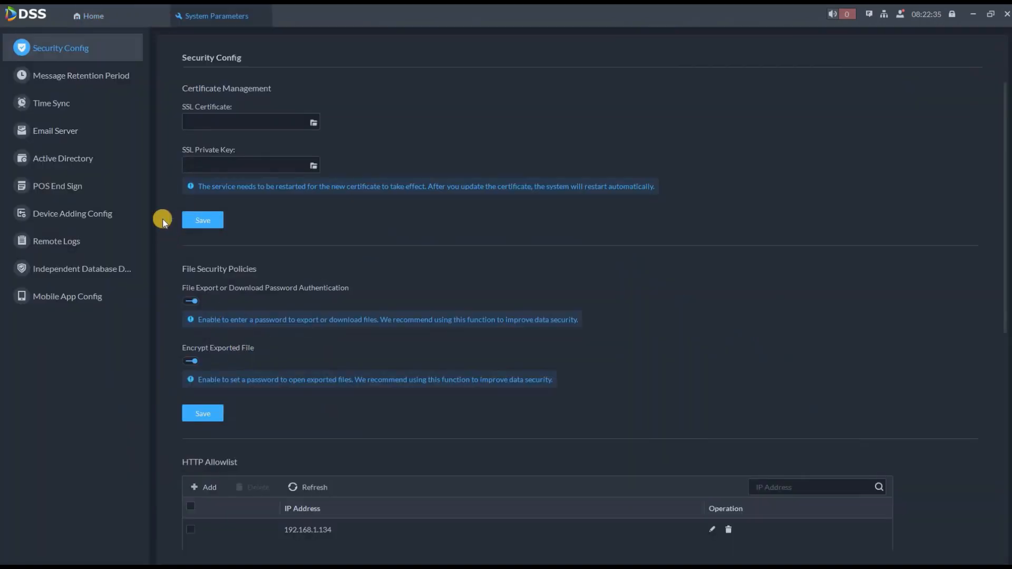
left_click(97, 187)
left_click(208, 104)
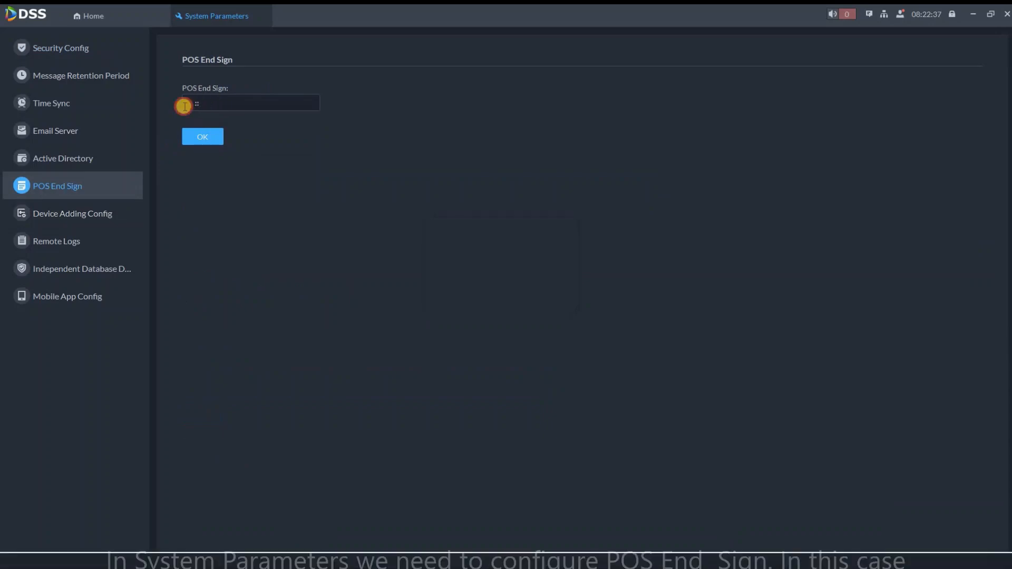
type("::")
double_click(238, 106)
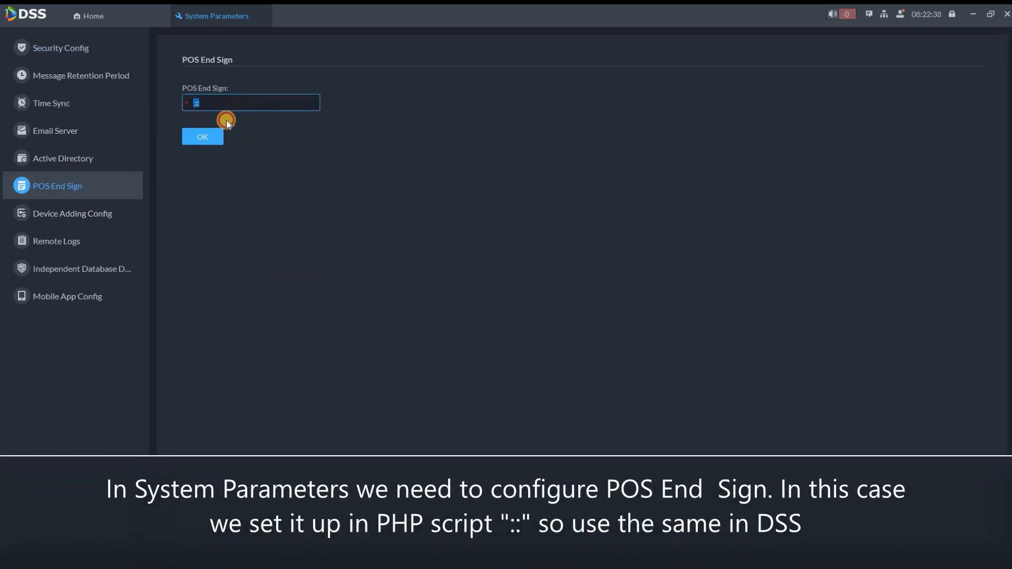
left_click(201, 137)
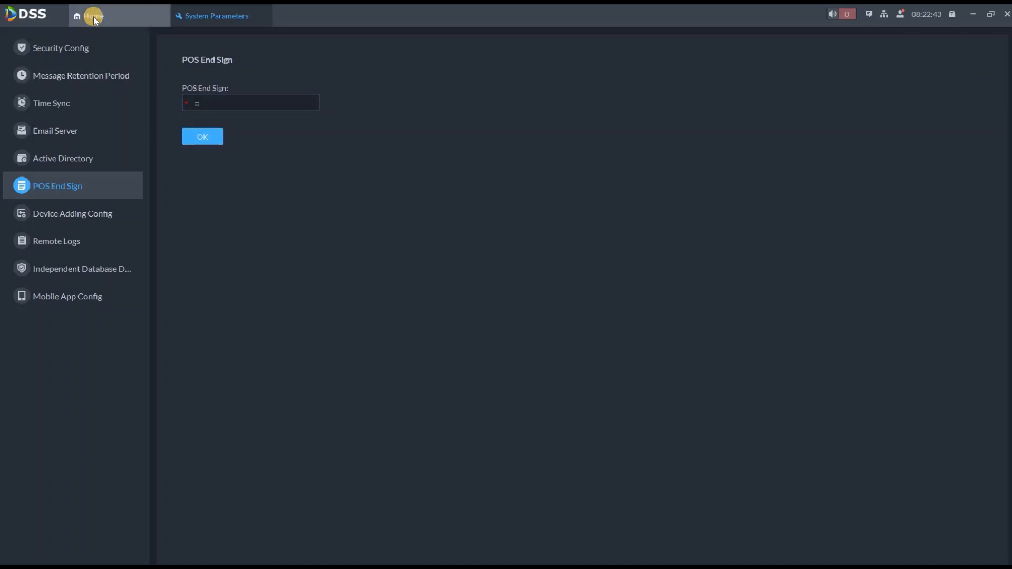
Go to the device configuration, sort the devices by IP address, and open the .14 NVR 5xxx recorder for editing
left_click(127, 18)
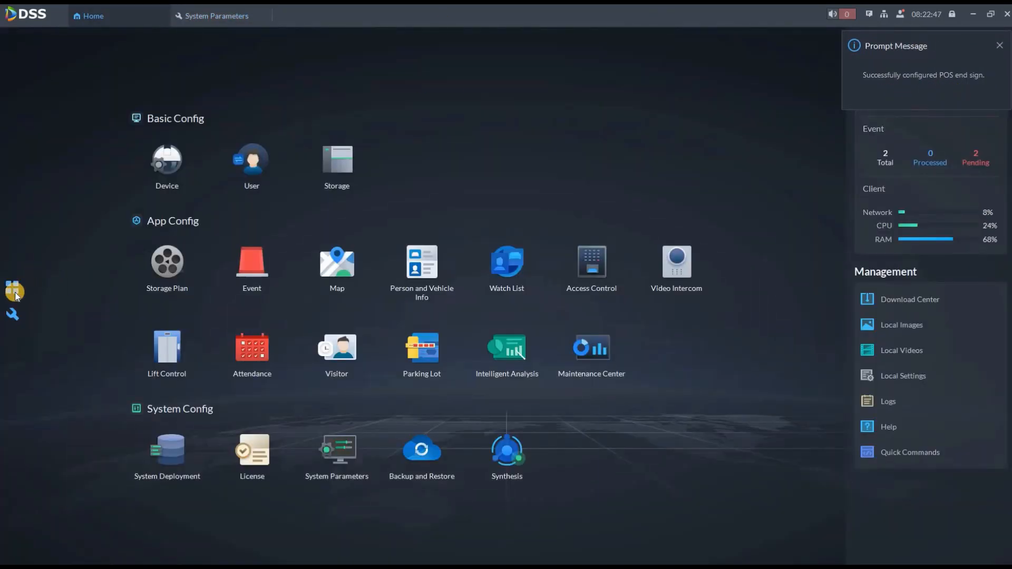
left_click(14, 293)
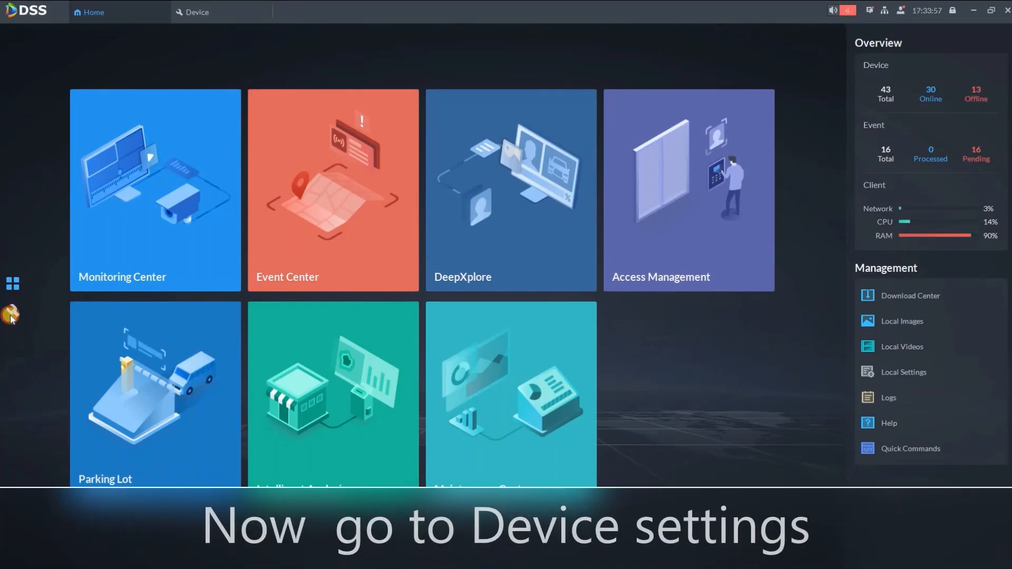
left_click(11, 311)
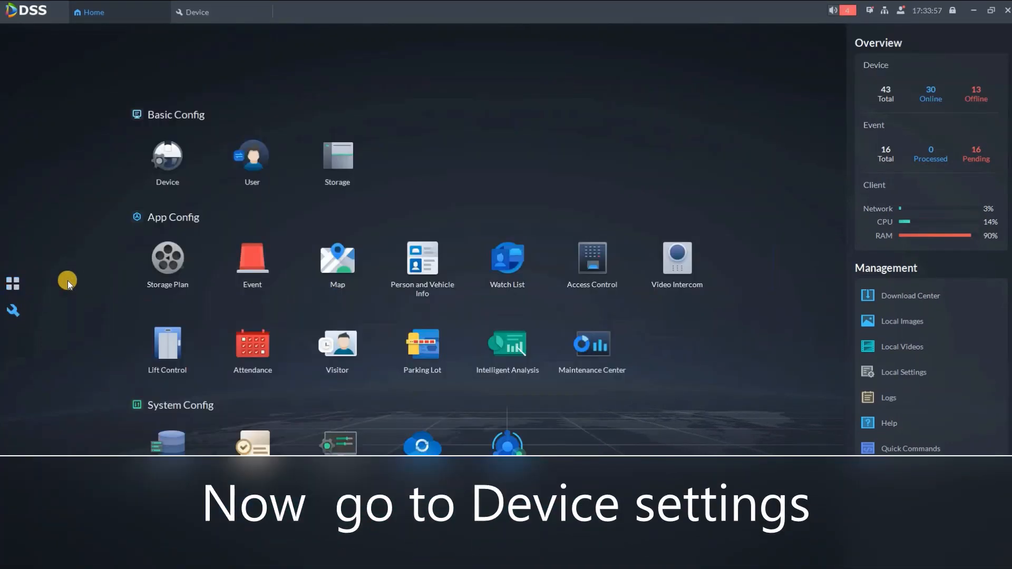
left_click(166, 158)
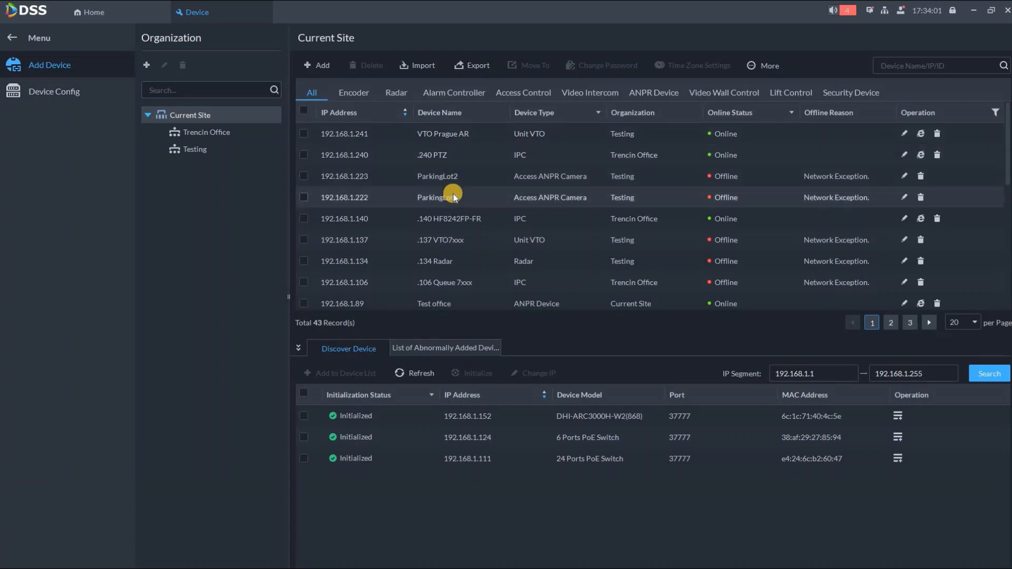
left_click(354, 112)
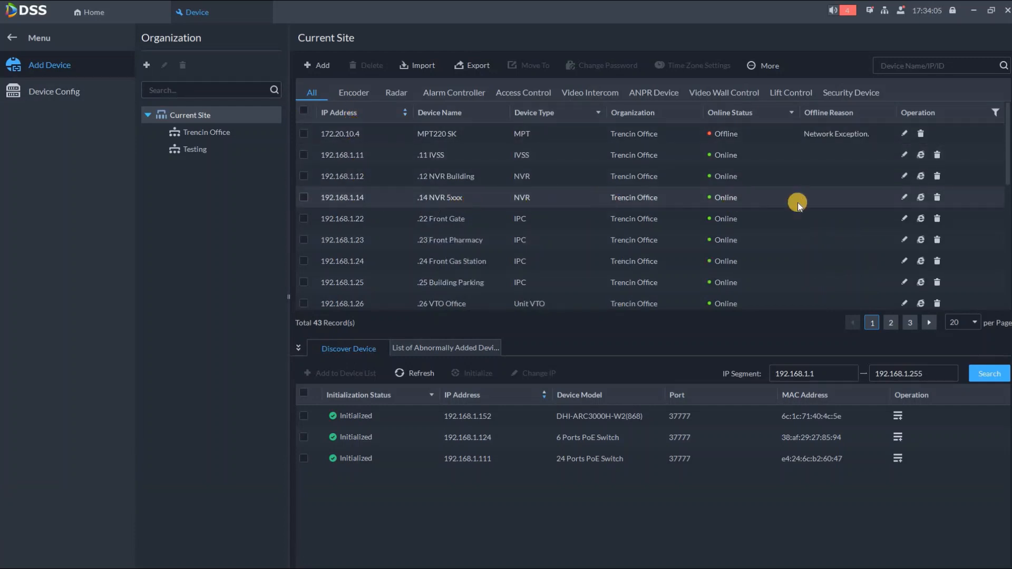
left_click(904, 198)
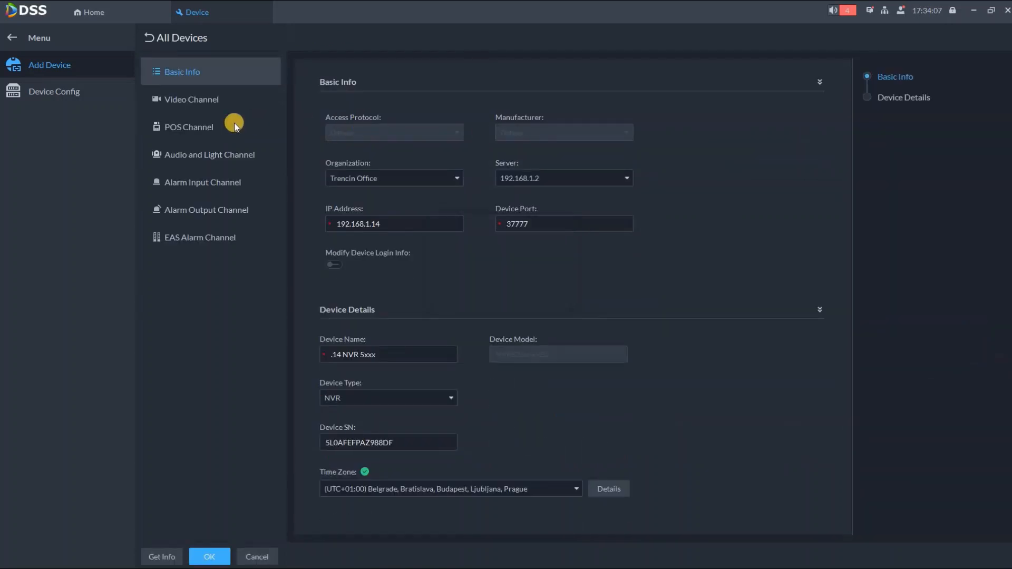
Check the recorder's POS channels, retrieve its current information from the NVR, and save the device
left_click(300, 131)
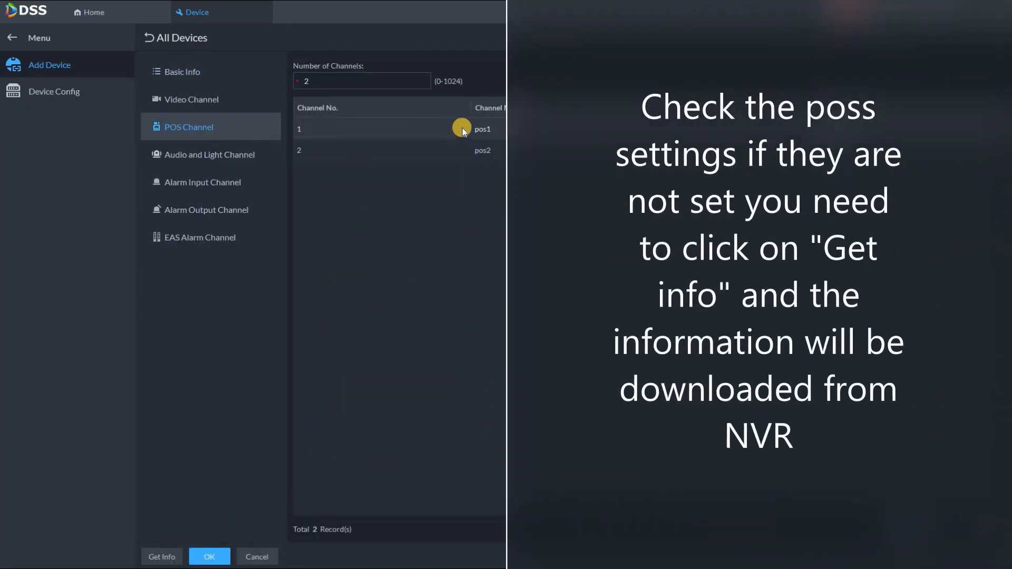
left_click(162, 560)
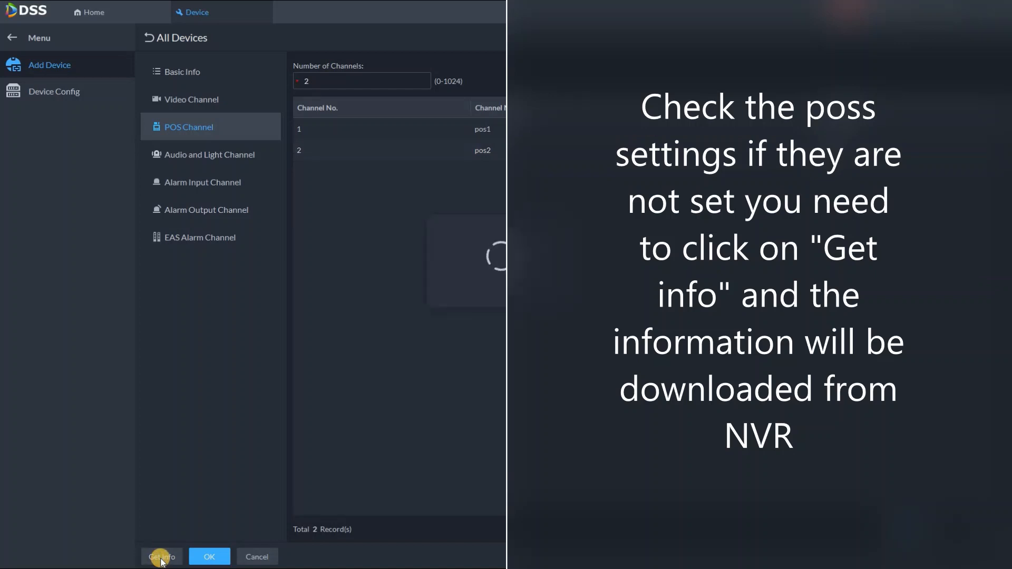
left_click(208, 559)
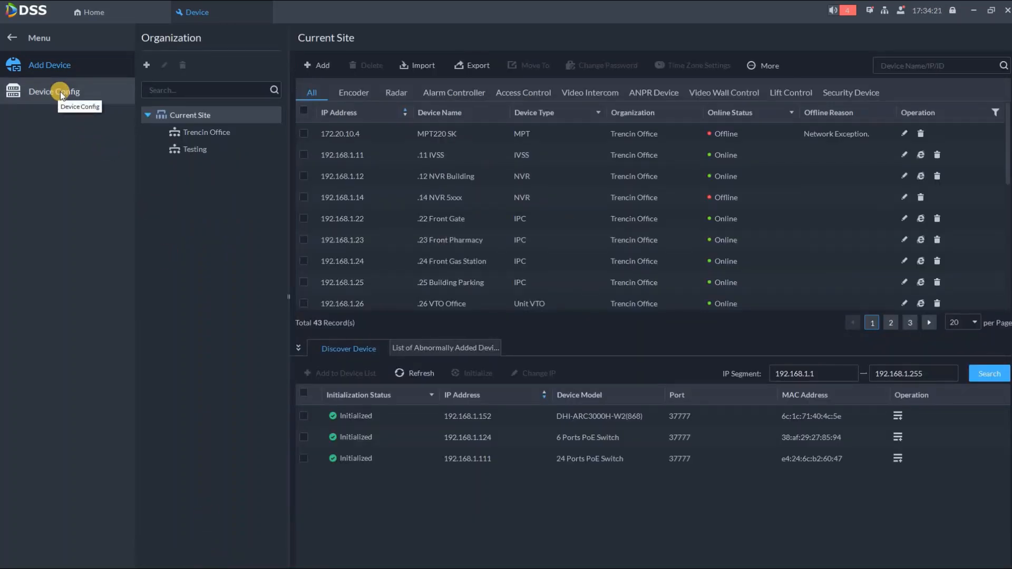
In Device Config, bind the last IPC camera channel of .14 NVR 5xxx to its pos1 channel
left_click(60, 91)
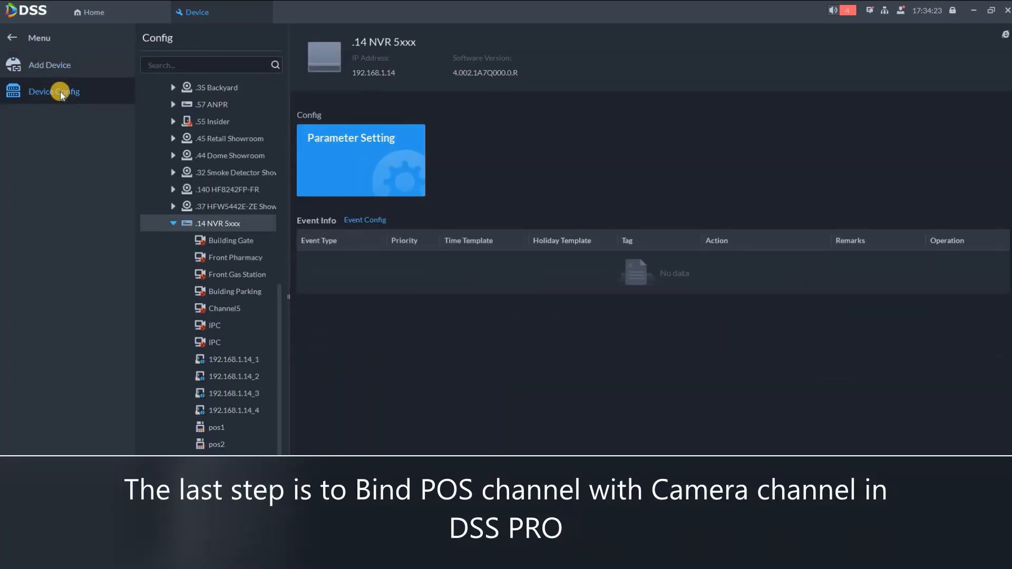
left_click(218, 426)
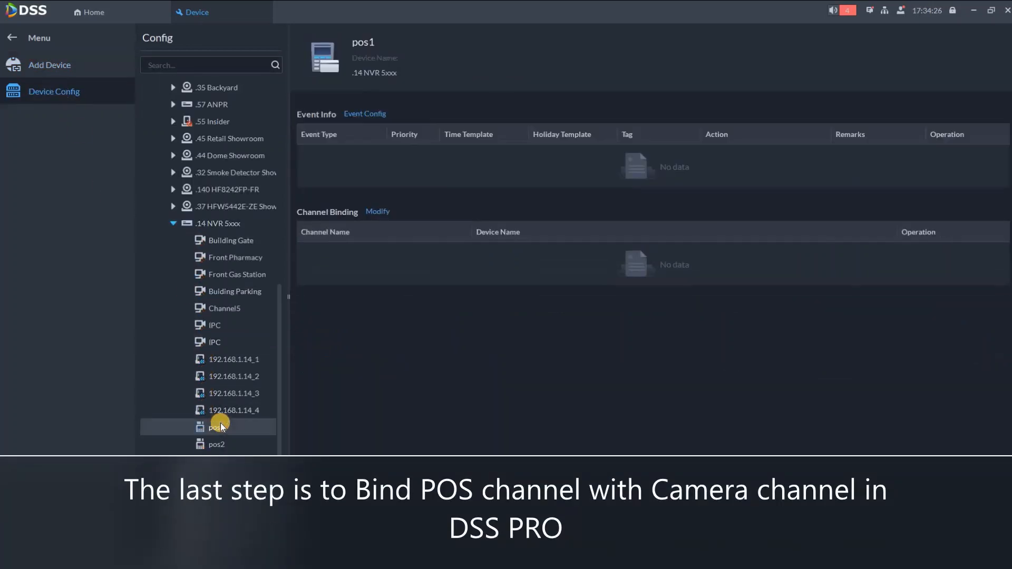
left_click(376, 212)
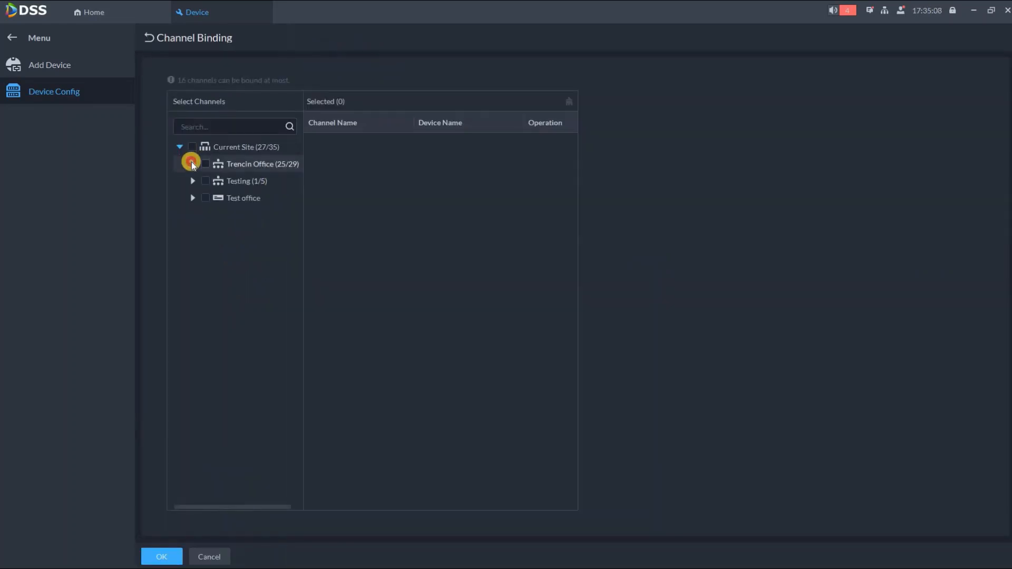
left_click(192, 163)
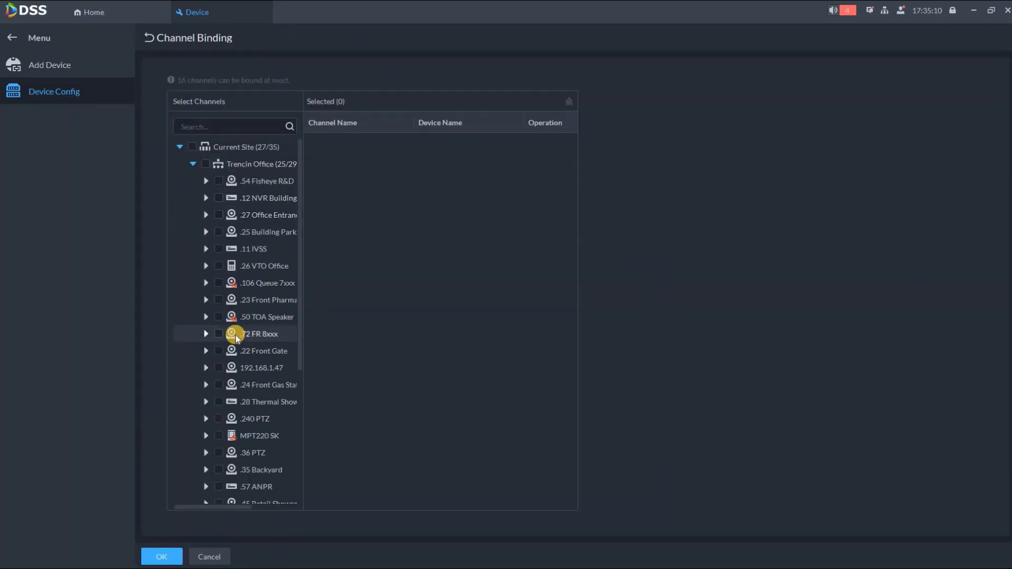
scroll(235, 335, "down", 3)
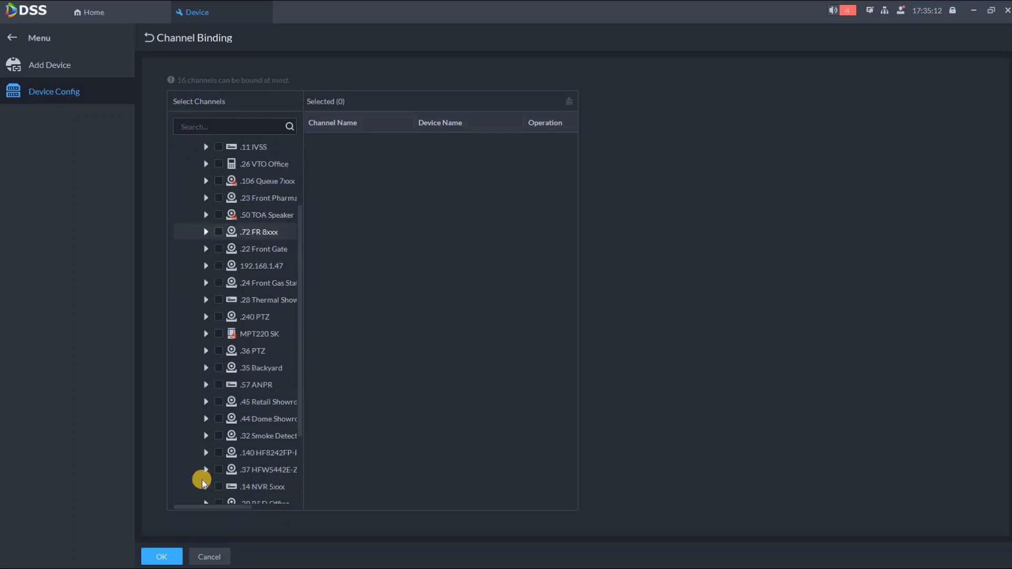
double_click(227, 482)
scroll(242, 448, "down", 4)
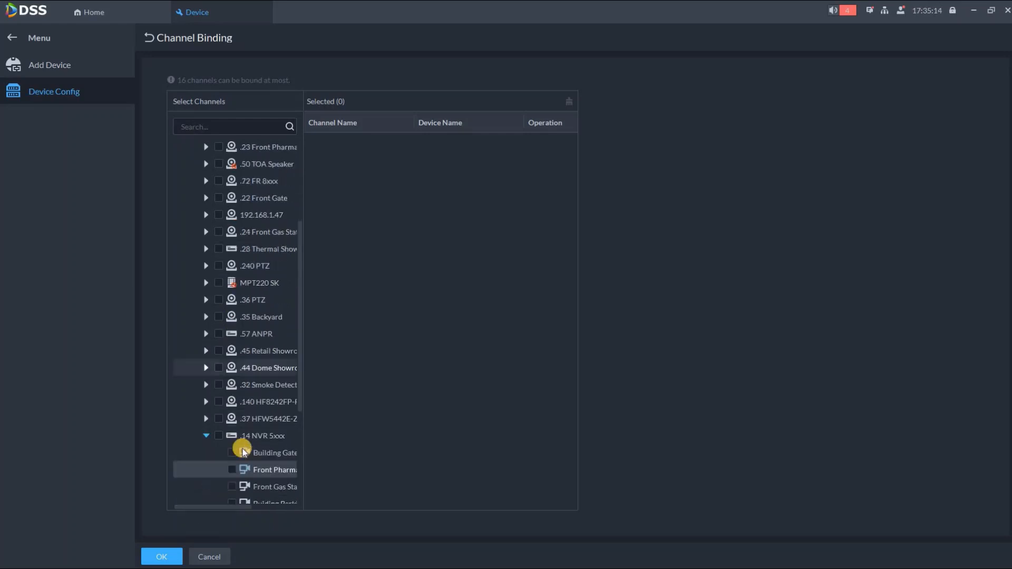
left_click(232, 453)
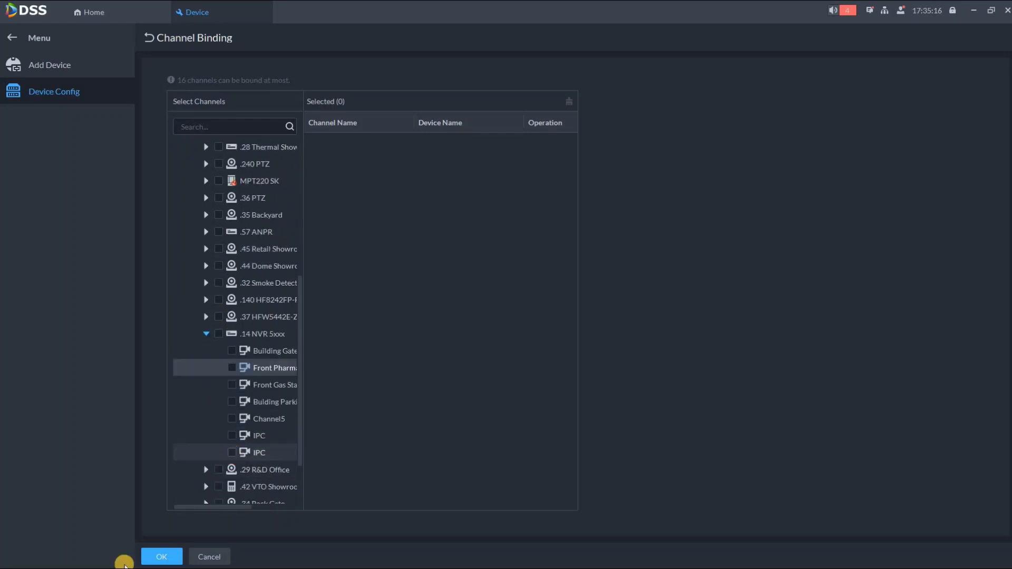
left_click(161, 556)
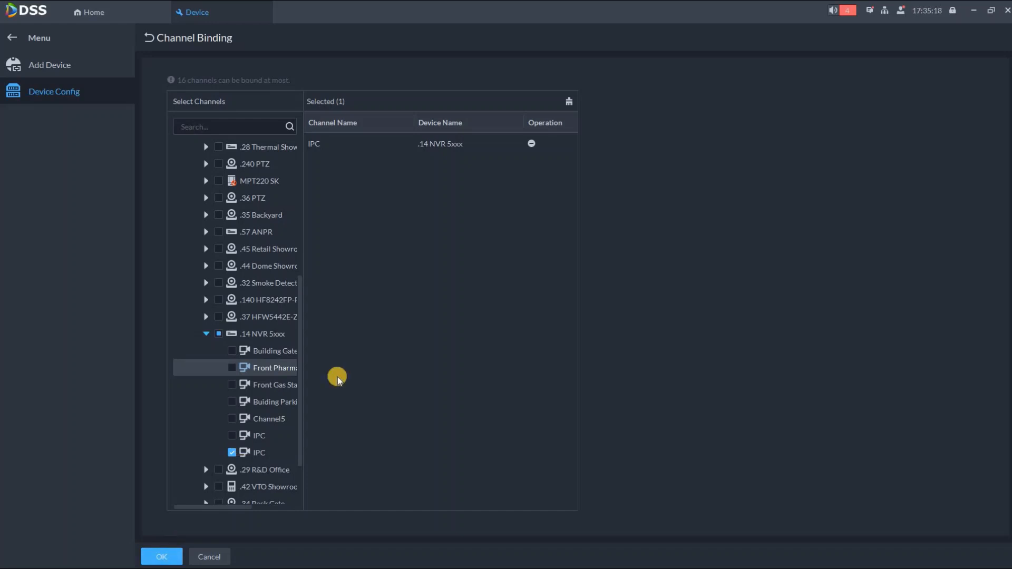